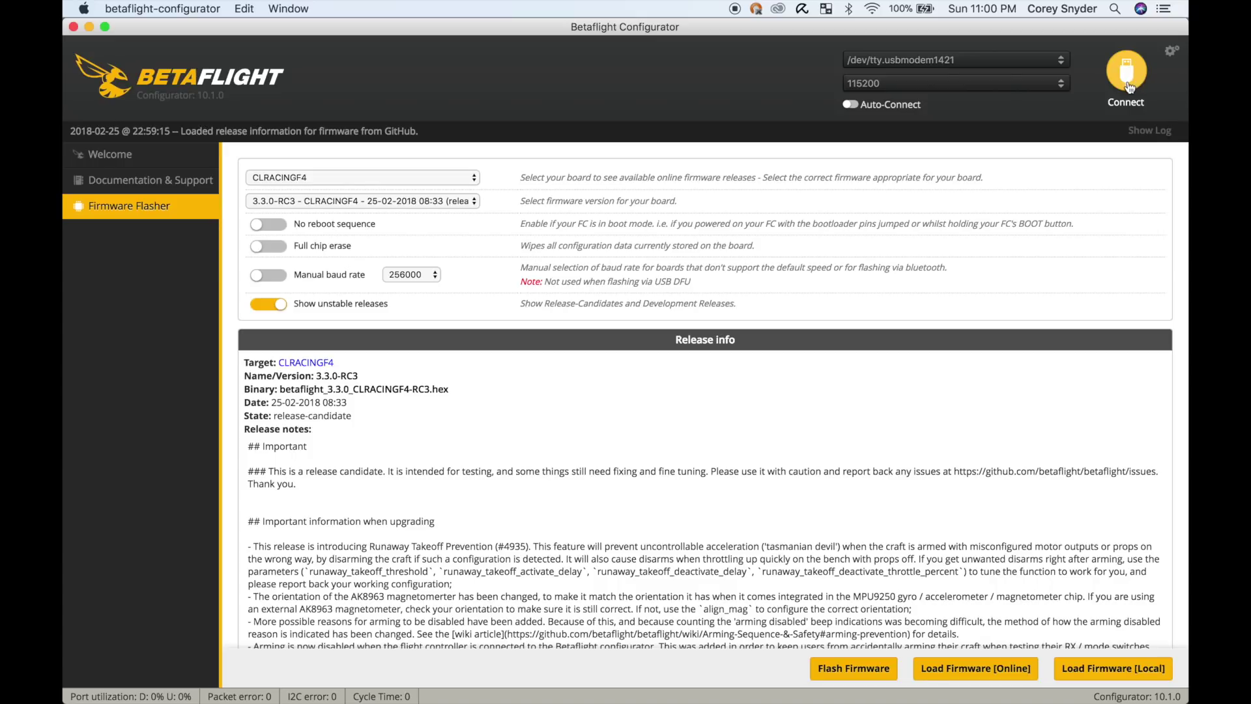
# Check the port assignments: Serial Rx on UART3, ESC sensor input on UART4, and the peripheral options for UART6
pyautogui.click(101, 180)
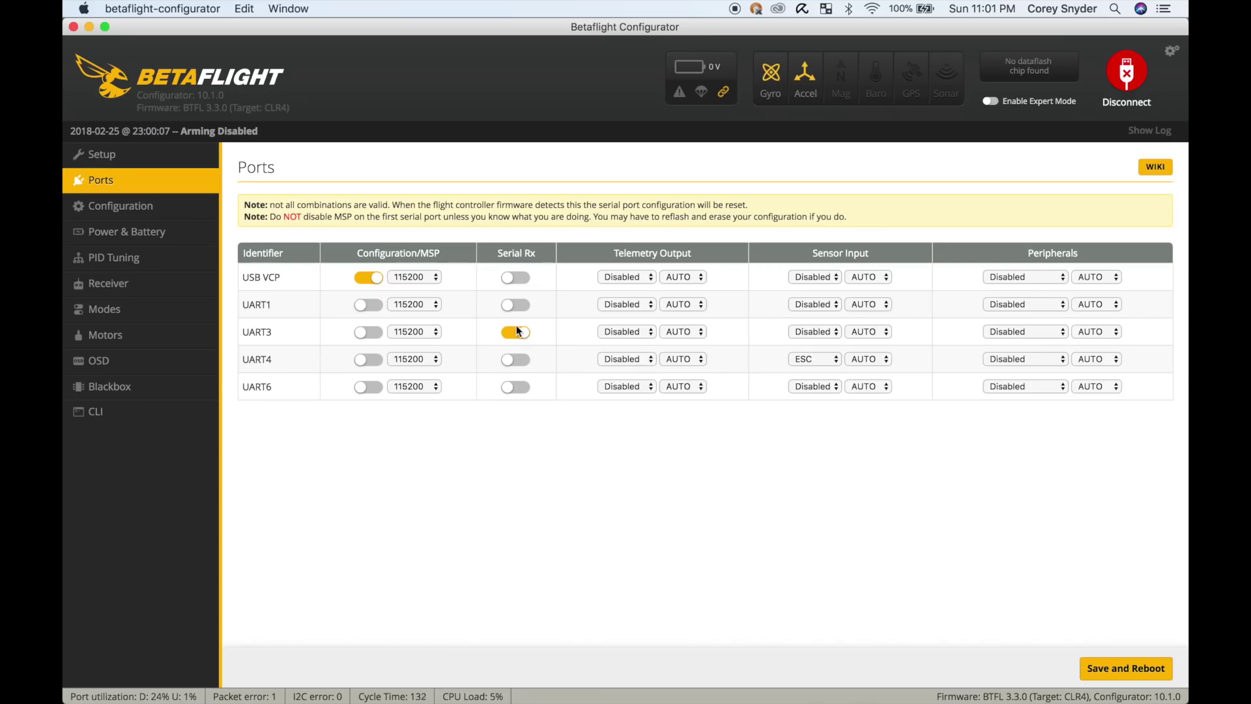
pyautogui.click(625, 332)
pyautogui.click(541, 331)
pyautogui.click(805, 363)
pyautogui.click(797, 356)
pyautogui.click(1004, 387)
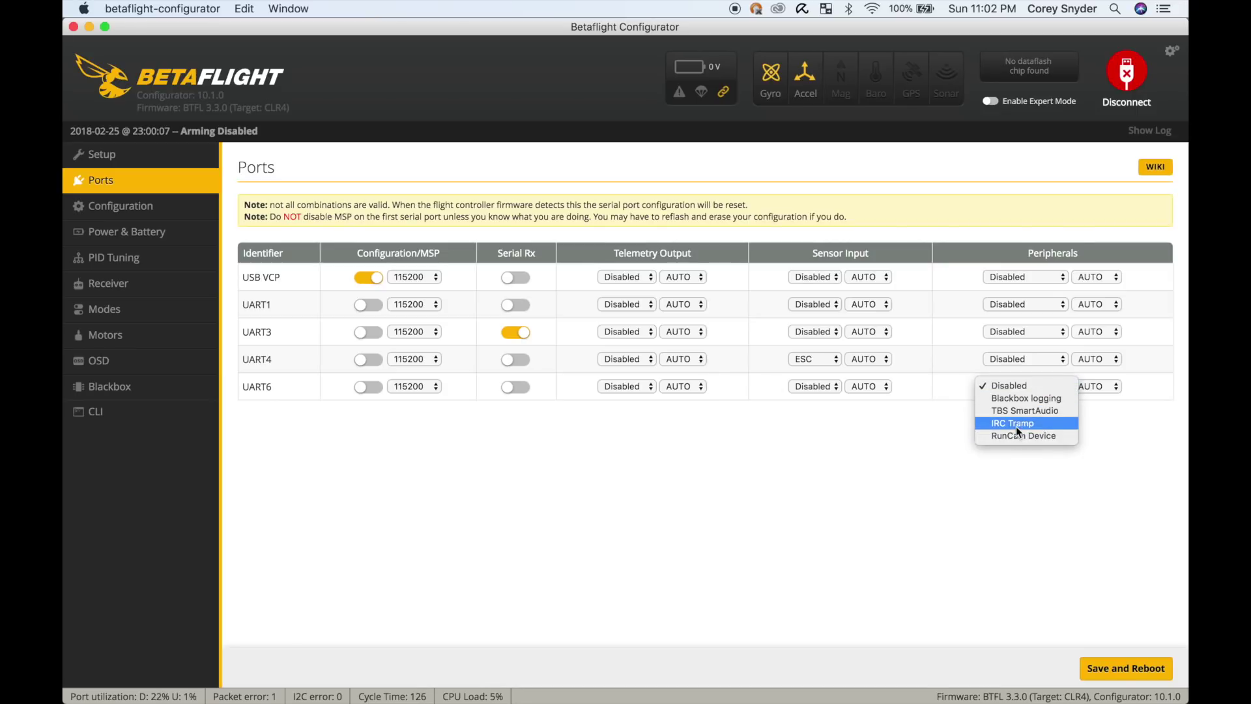
pyautogui.click(945, 439)
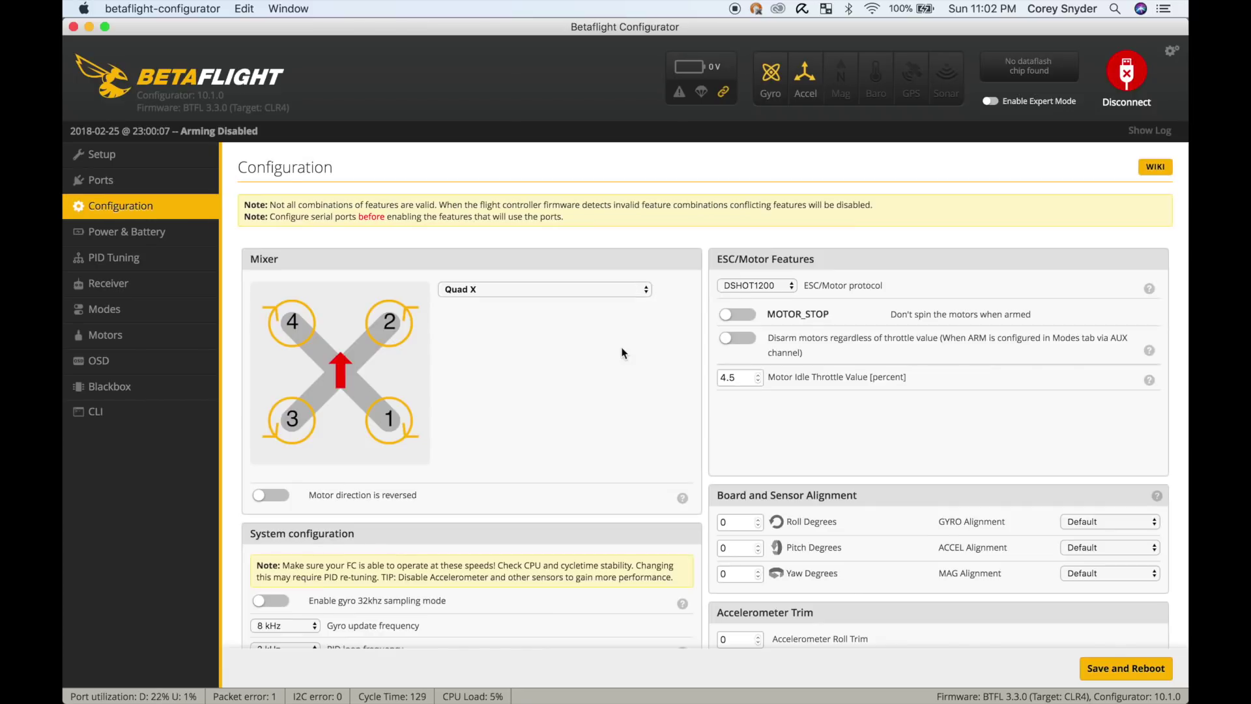
# Select DSHOT1200 as the ESC/motor protocol and set the PID loop frequency to 8 kHz
pyautogui.click(746, 287)
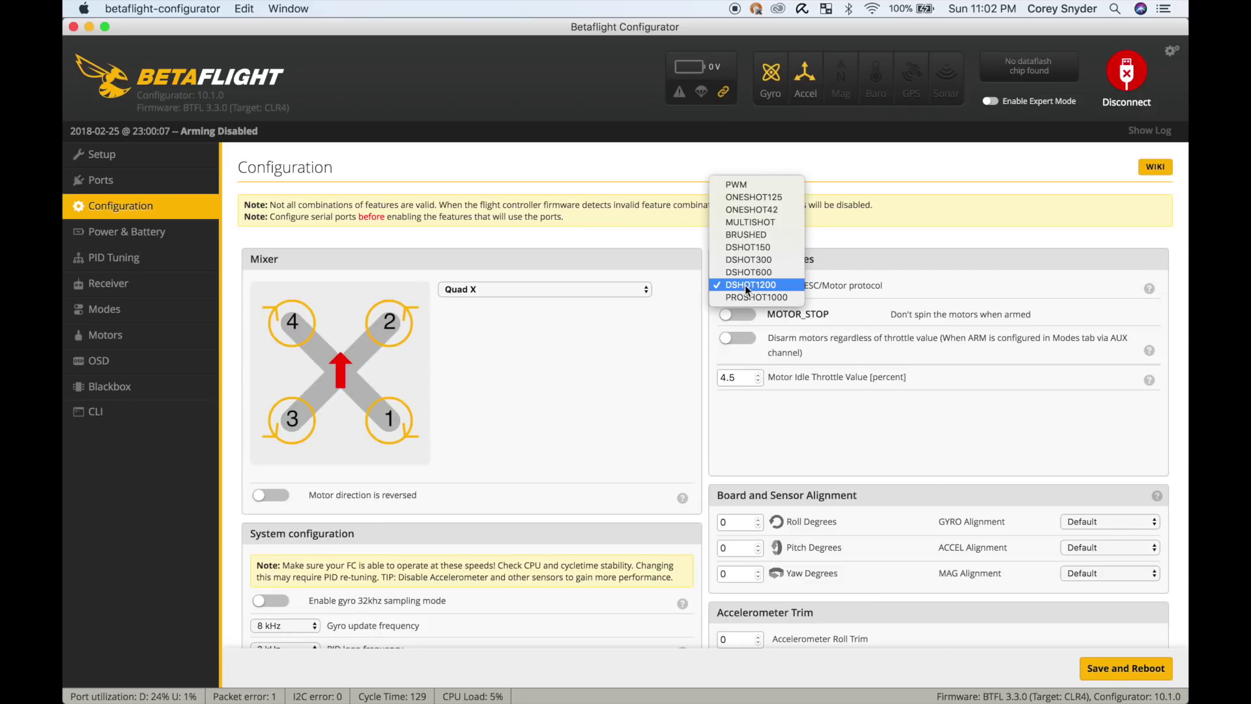
pyautogui.click(746, 287)
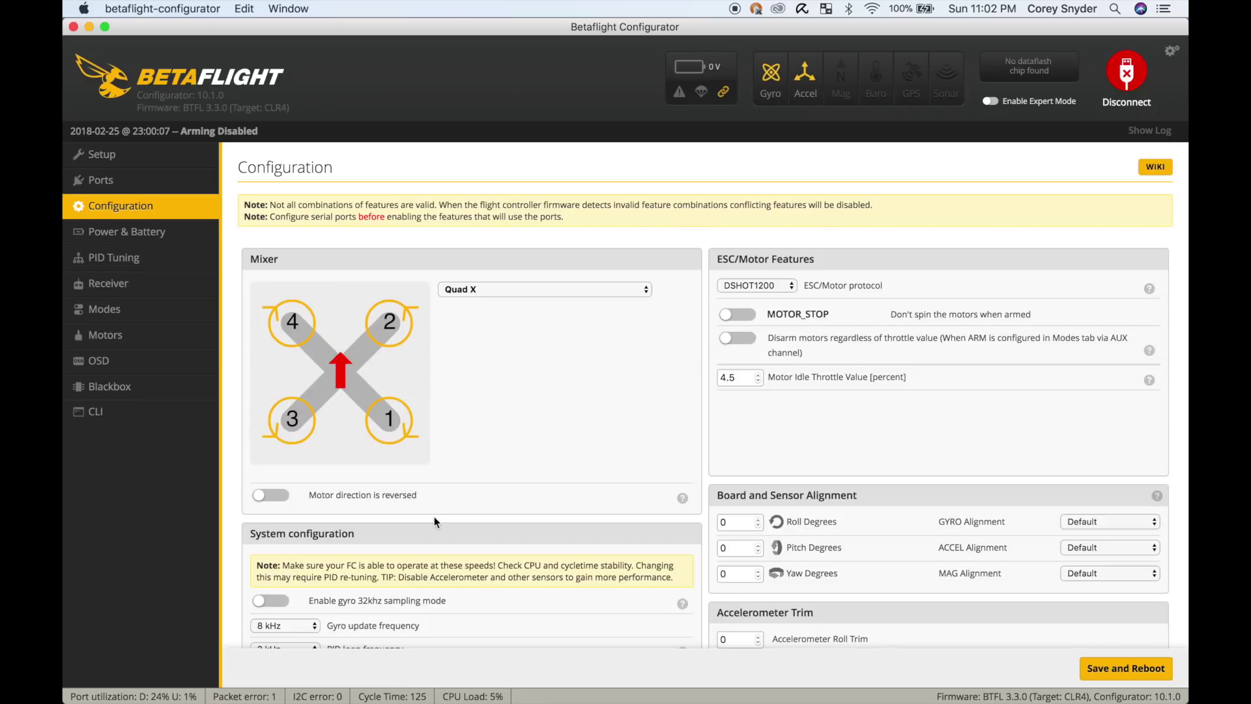
pyautogui.scroll(-5, 430, 515)
pyautogui.click(288, 453)
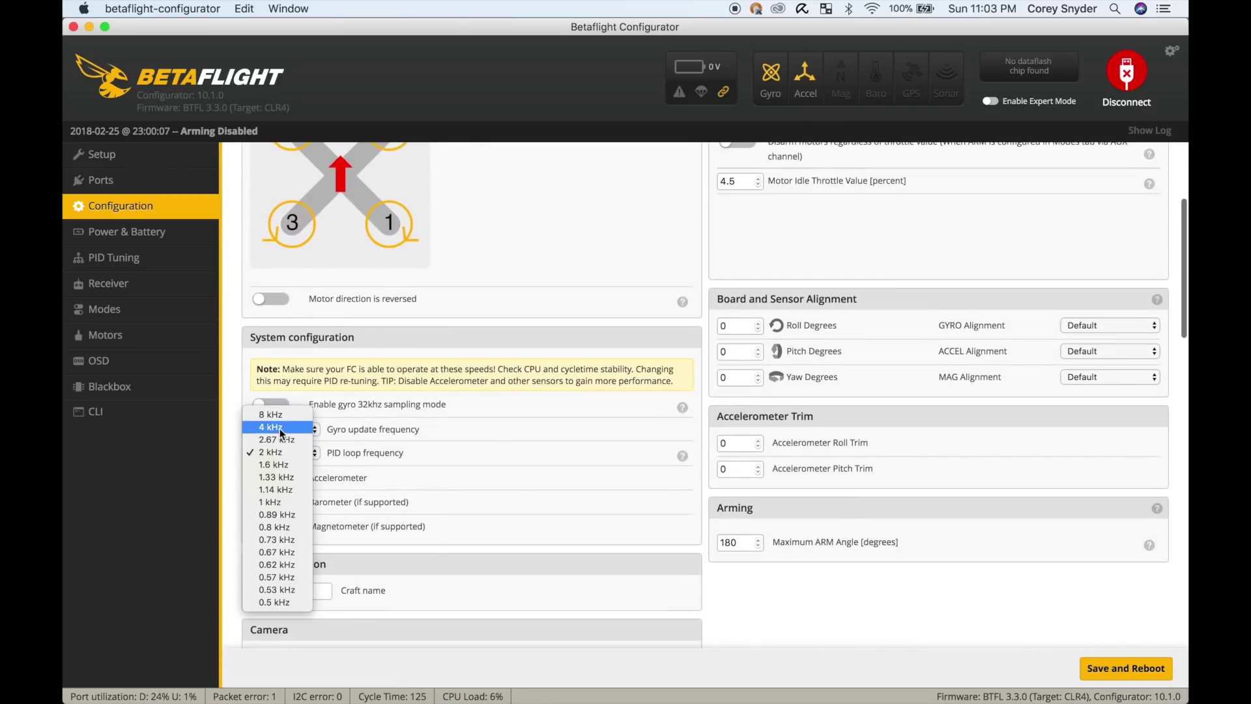
pyautogui.click(285, 429)
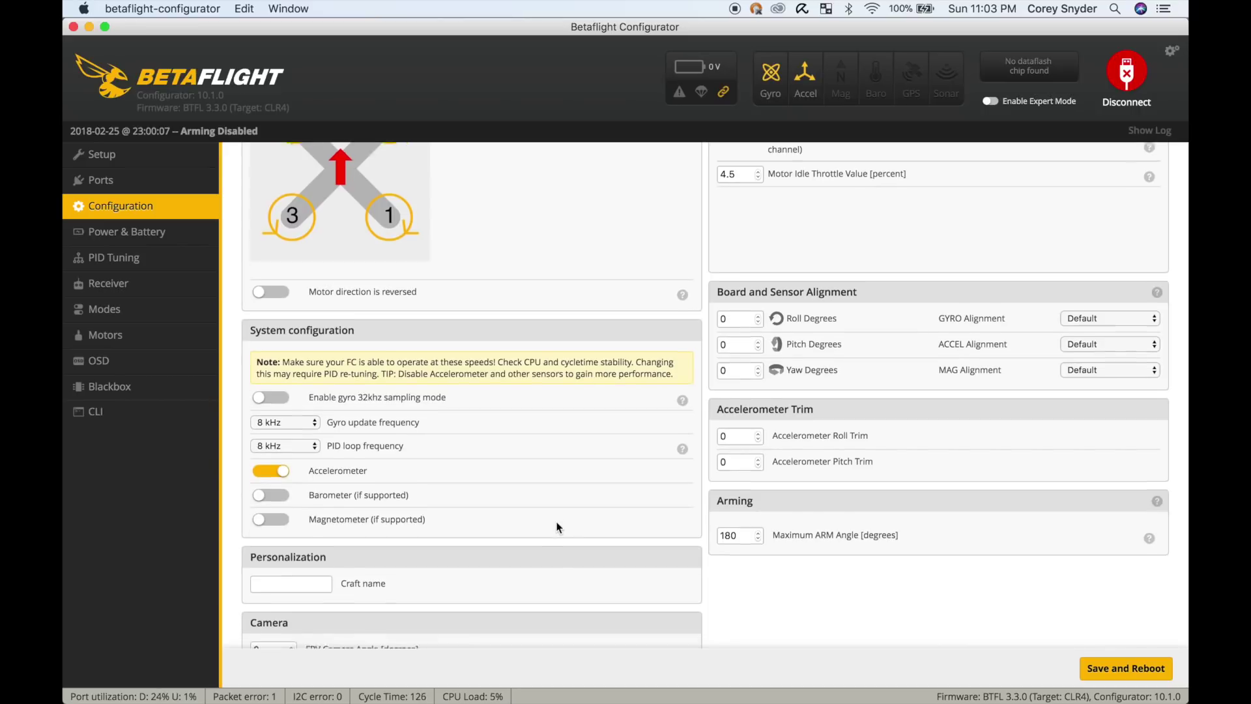
# Name the craft RoscoFPV and check that the serial receiver provider is CRSF
pyautogui.scroll(-4, 557, 527)
pyautogui.click(290, 435)
pyautogui.write('RoscoFPV')
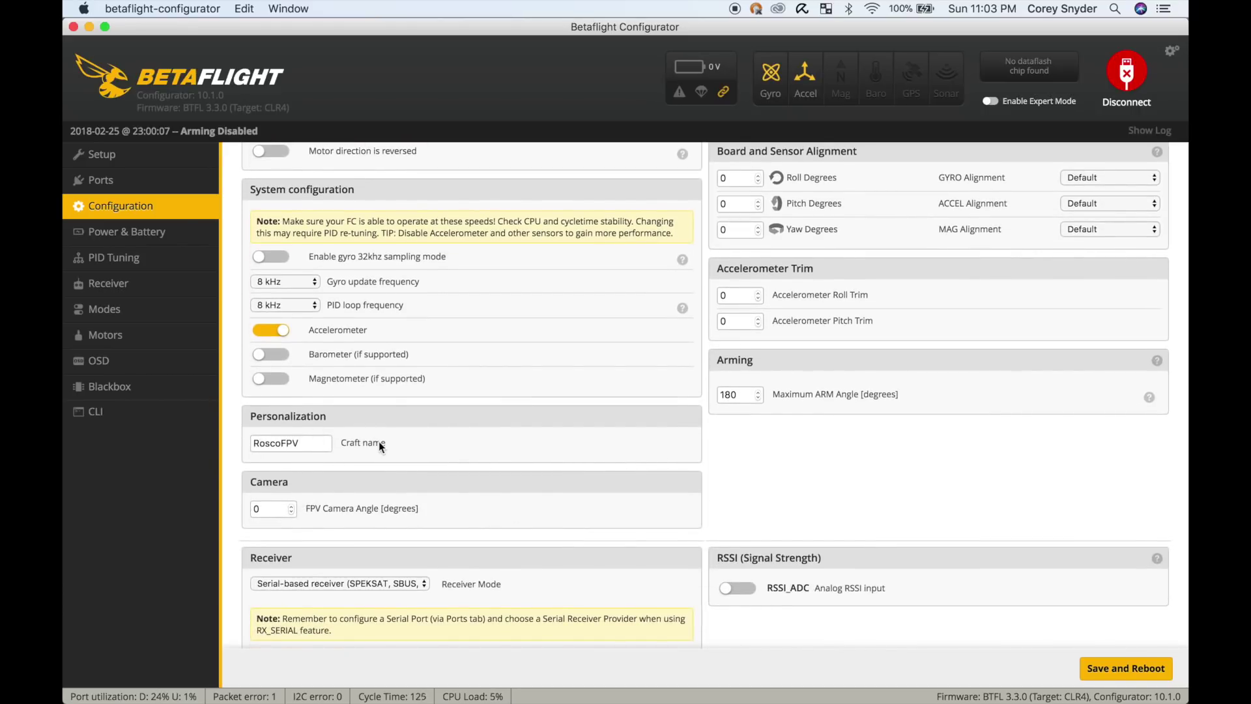
pyautogui.scroll(-5, 361, 444)
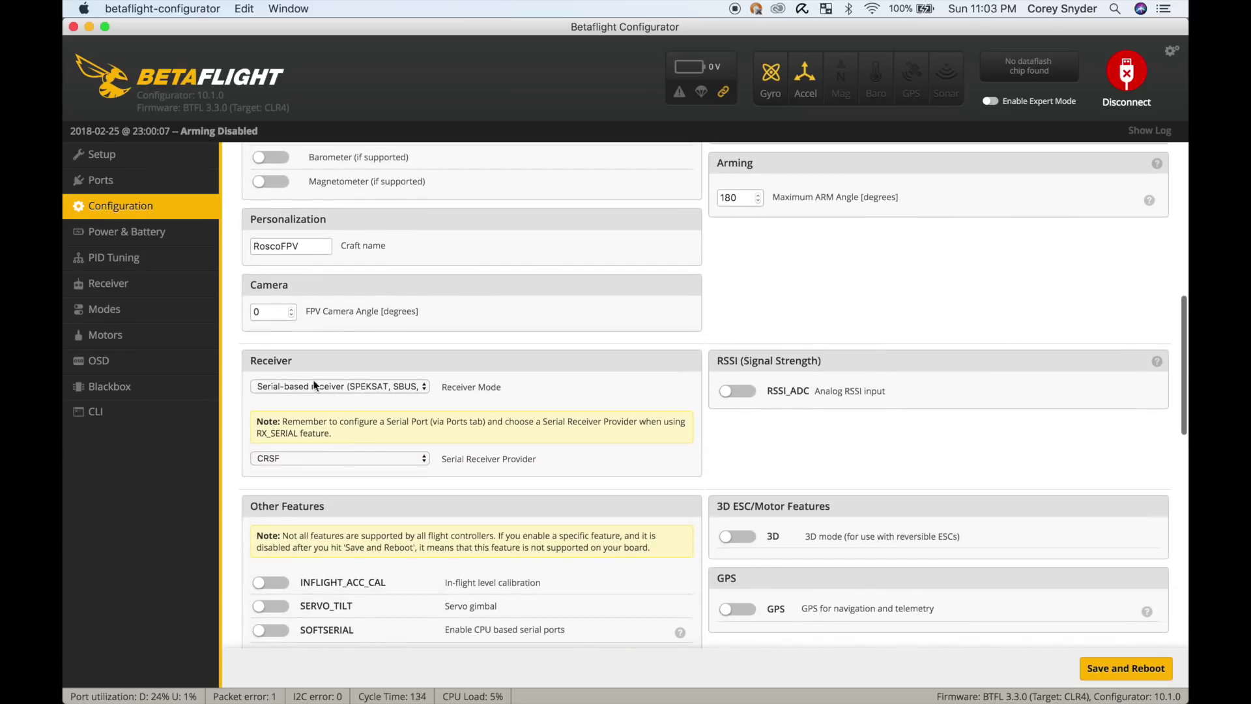
pyautogui.click(336, 459)
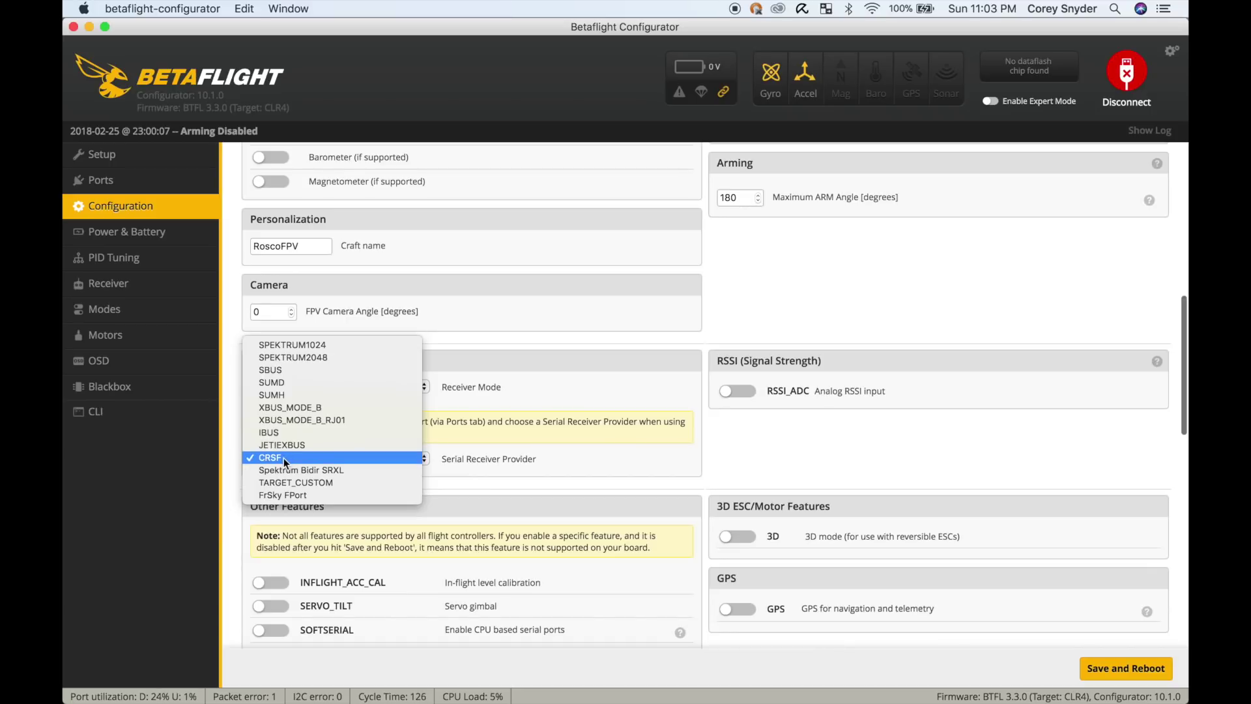
pyautogui.click(600, 435)
# Enable the ANTI_GRAVITY, DYNAMIC_FILTER and AIRMODE features, and save the configuration with a reboot
pyautogui.scroll(-5, 456, 464)
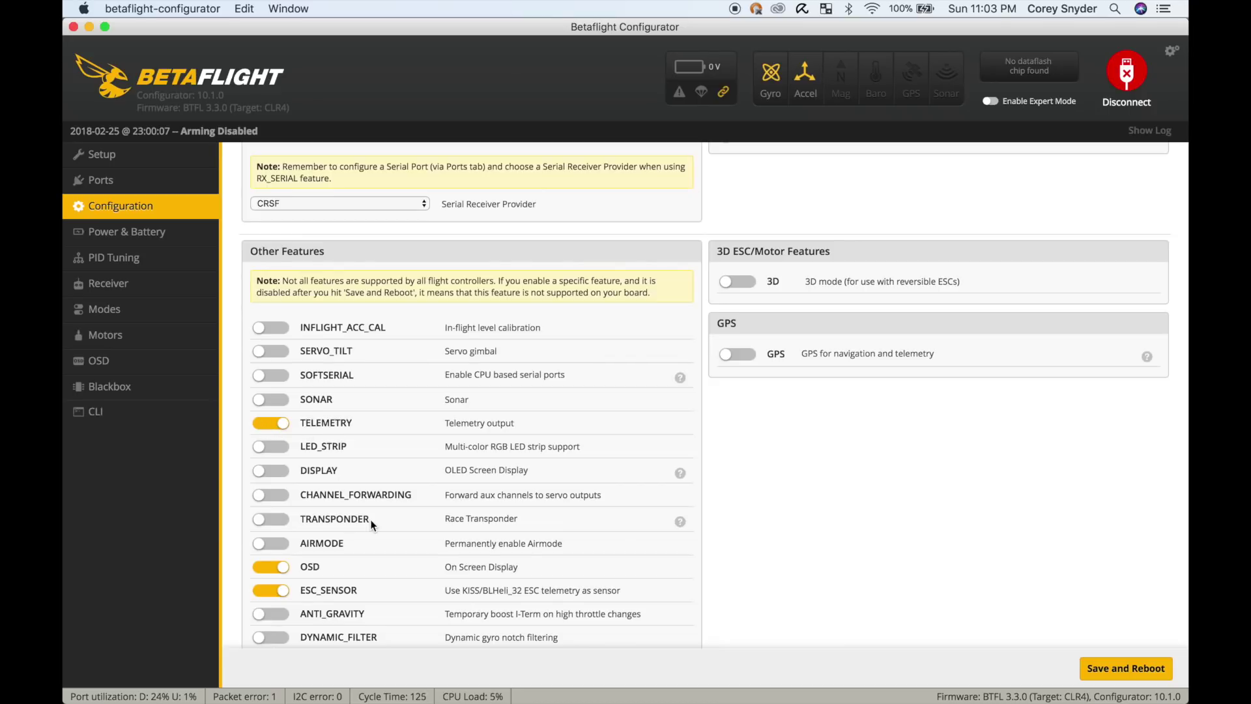
pyautogui.scroll(-3, 370, 518)
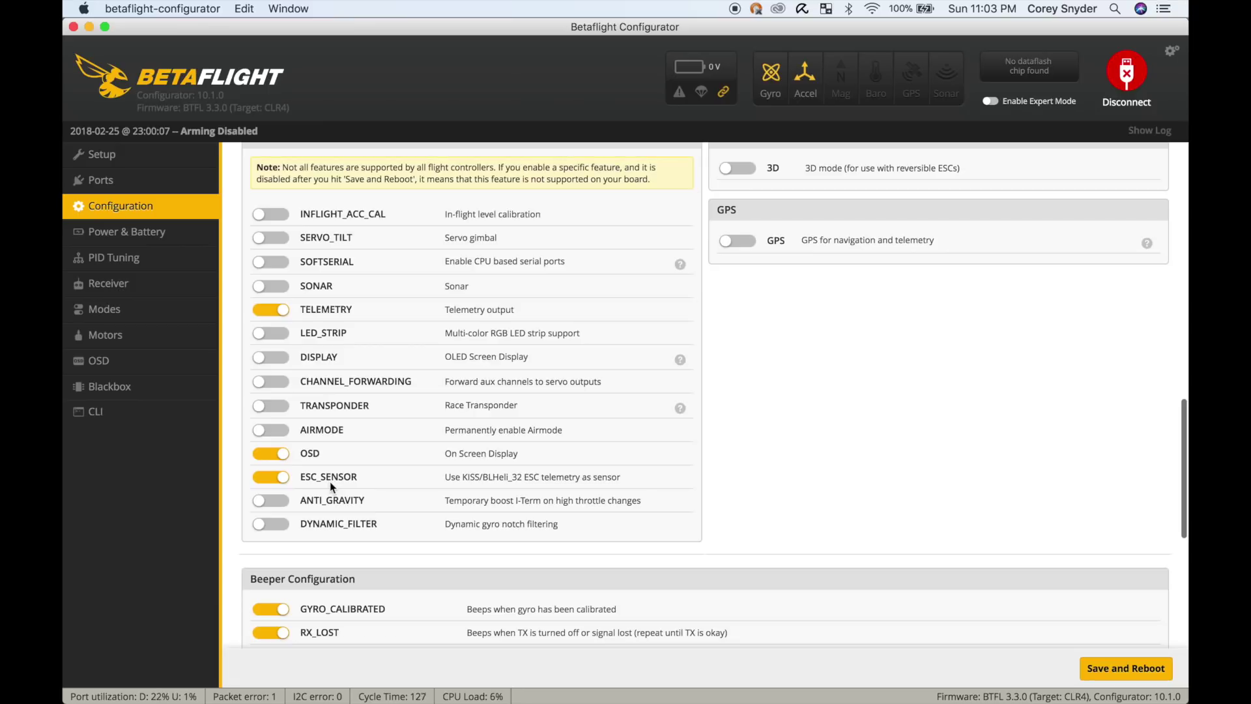
pyautogui.click(276, 504)
pyautogui.click(276, 522)
pyautogui.click(275, 433)
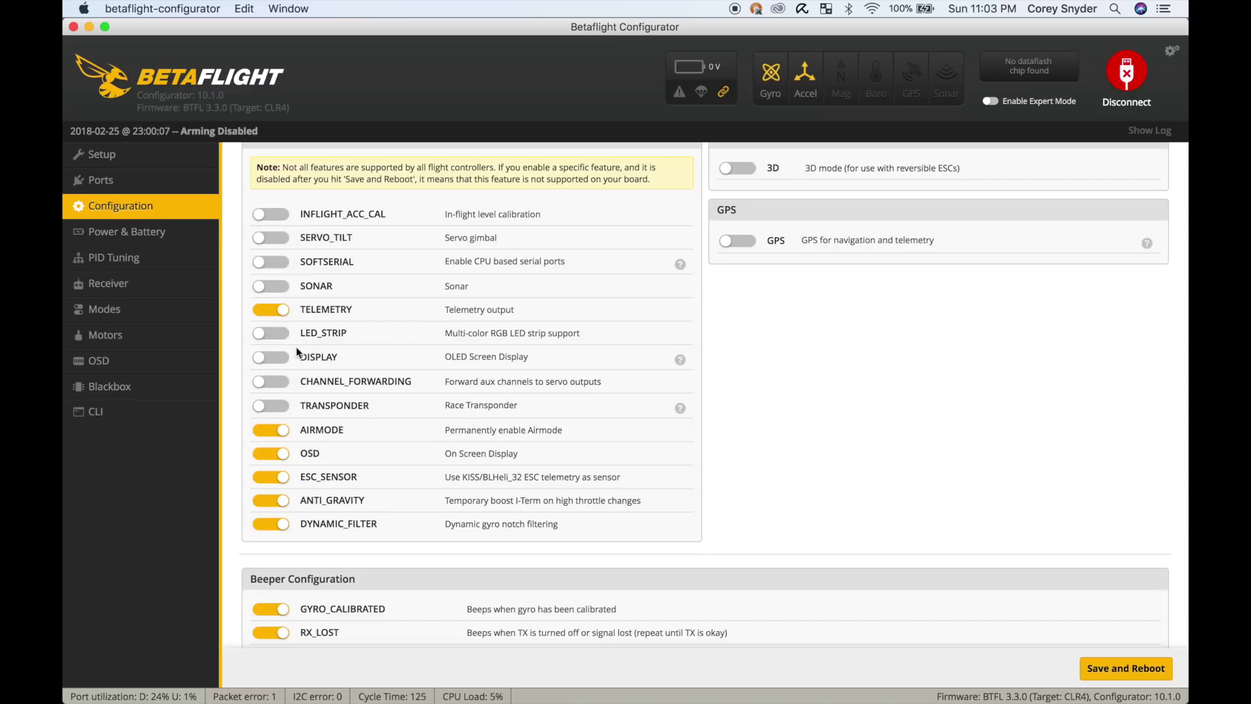
pyautogui.scroll(5, 732, 470)
pyautogui.scroll(-10, 734, 467)
pyautogui.click(1118, 666)
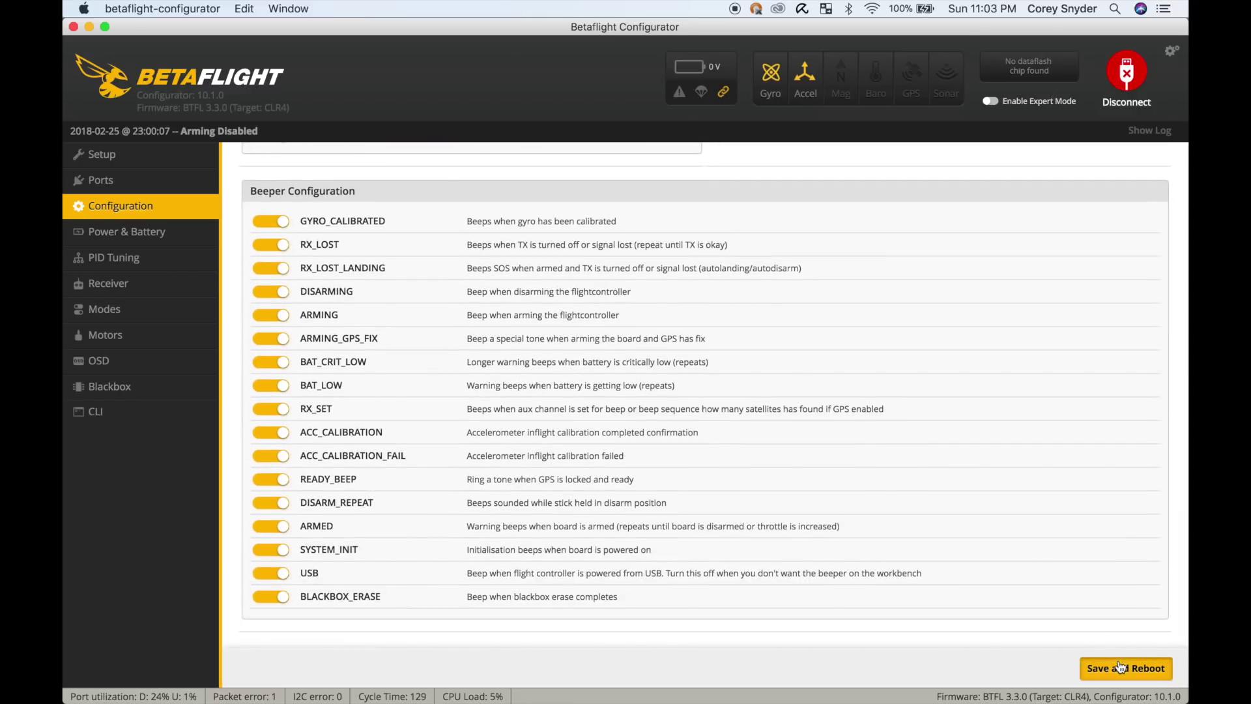
# Set both the voltage meter source and the current meter source of the battery to ESC Sensor
pyautogui.click(120, 236)
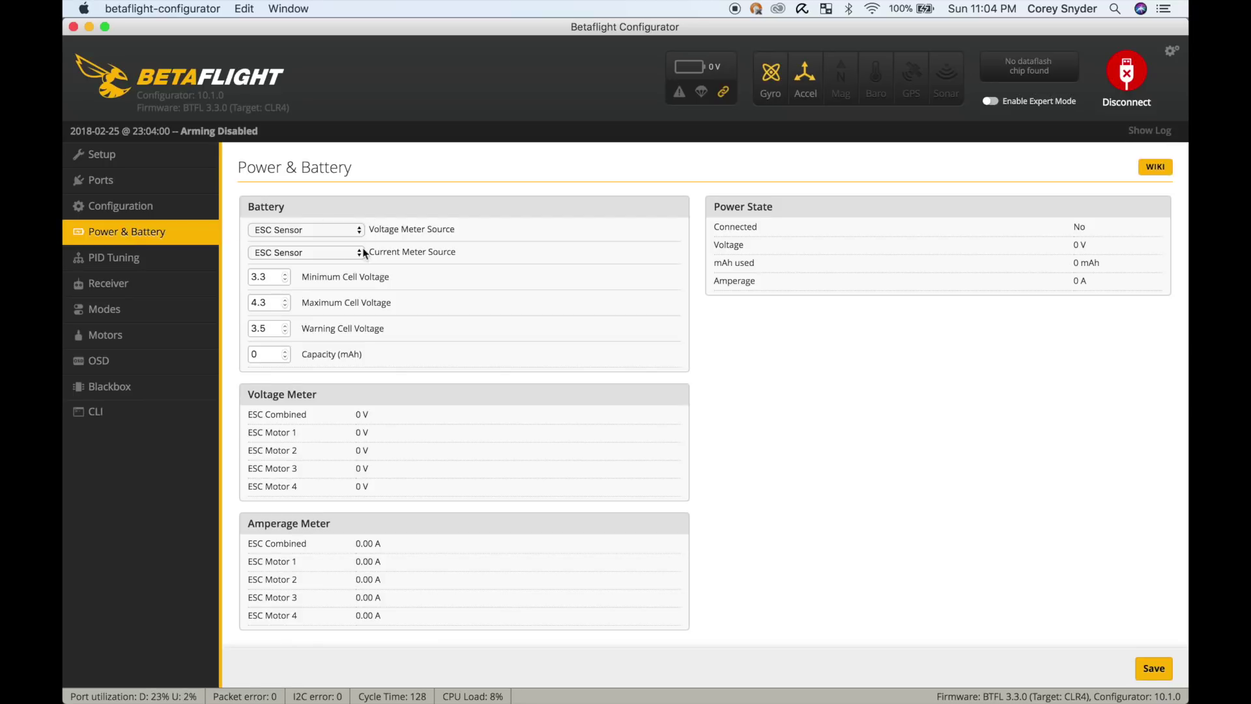
pyautogui.click(291, 230)
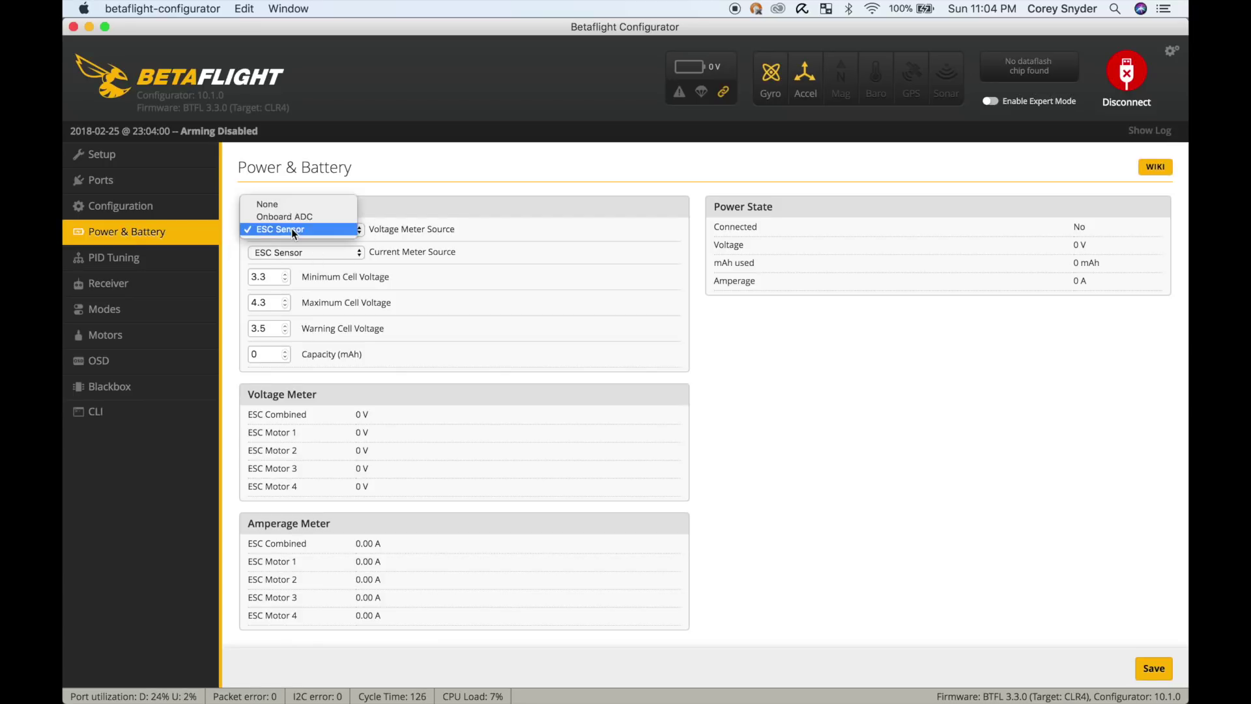
pyautogui.click(284, 243)
pyautogui.click(285, 251)
pyautogui.click(282, 211)
pyautogui.click(282, 229)
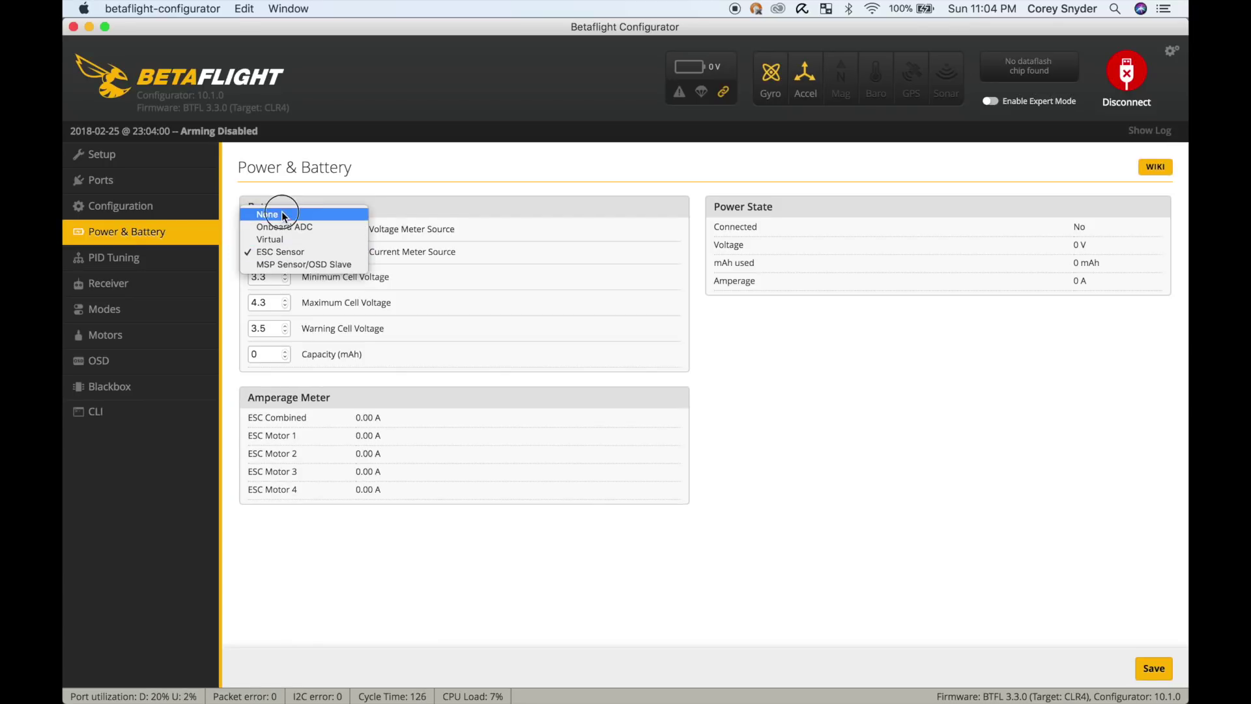
pyautogui.click(281, 211)
pyautogui.click(302, 230)
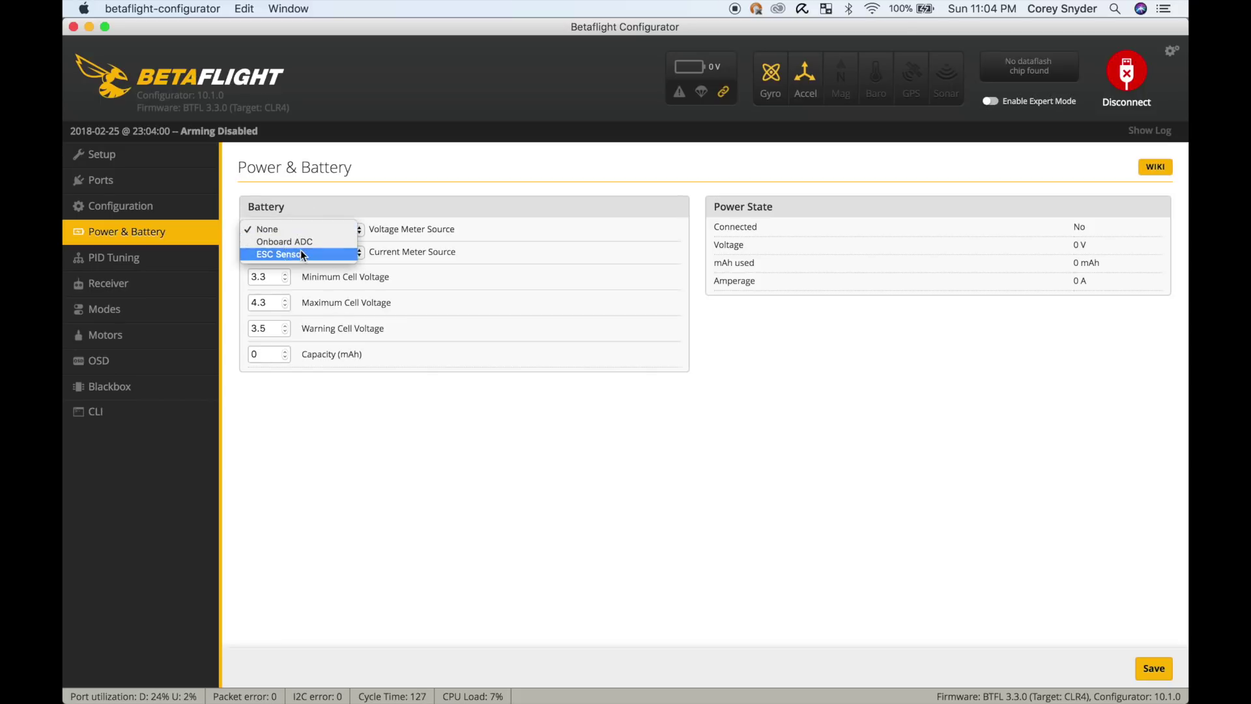
pyautogui.click(300, 249)
pyautogui.click(300, 252)
pyautogui.click(301, 289)
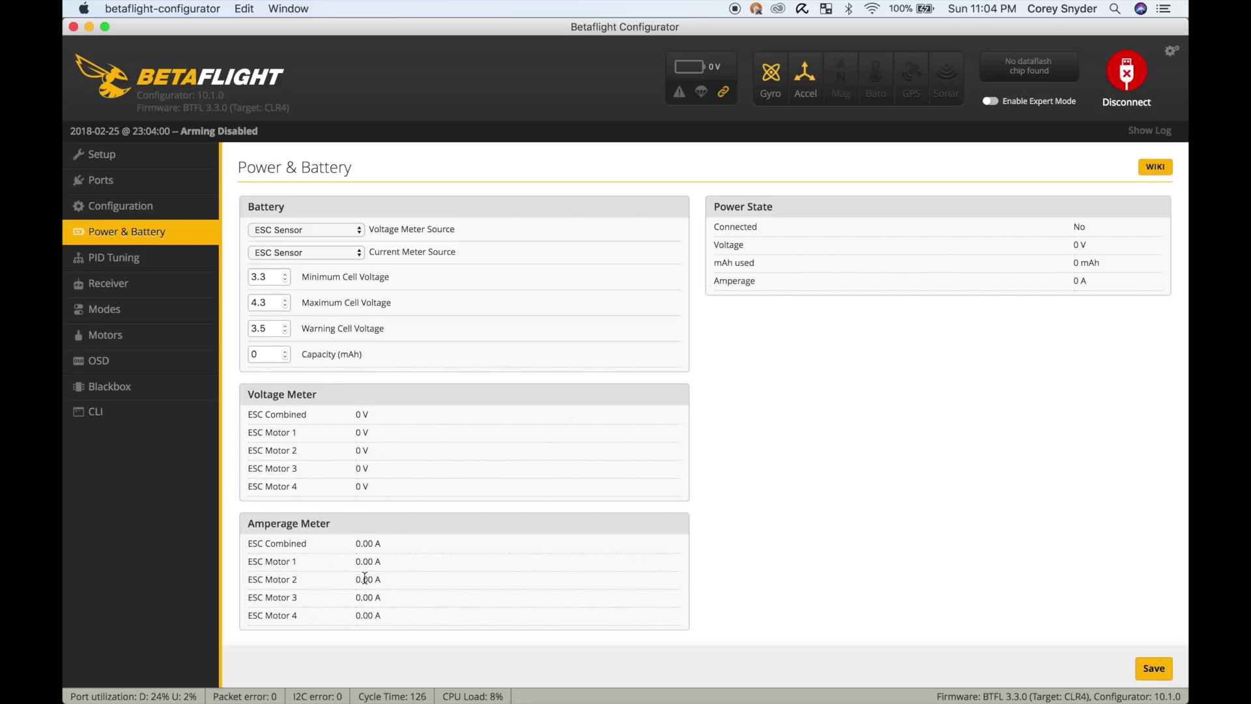
# Set the D-Term lowpass filter to PT1 in the PID tuning filter settings
pyautogui.click(124, 260)
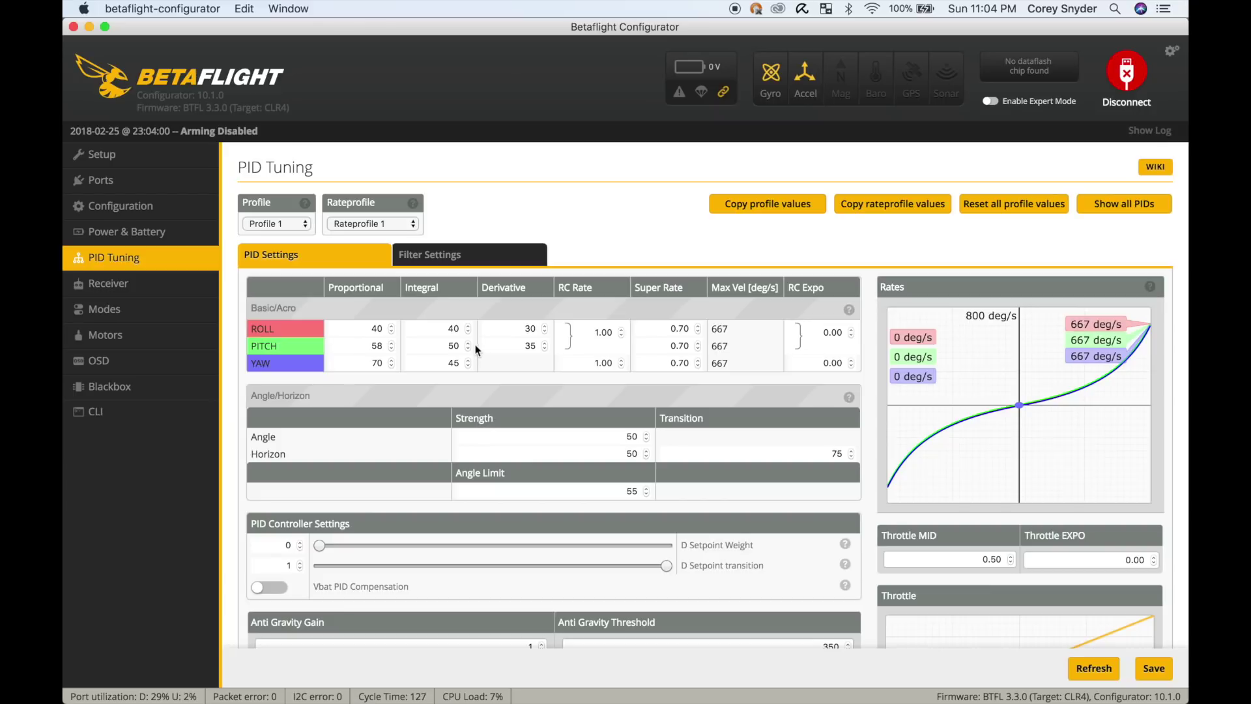
pyautogui.click(438, 264)
pyautogui.click(339, 355)
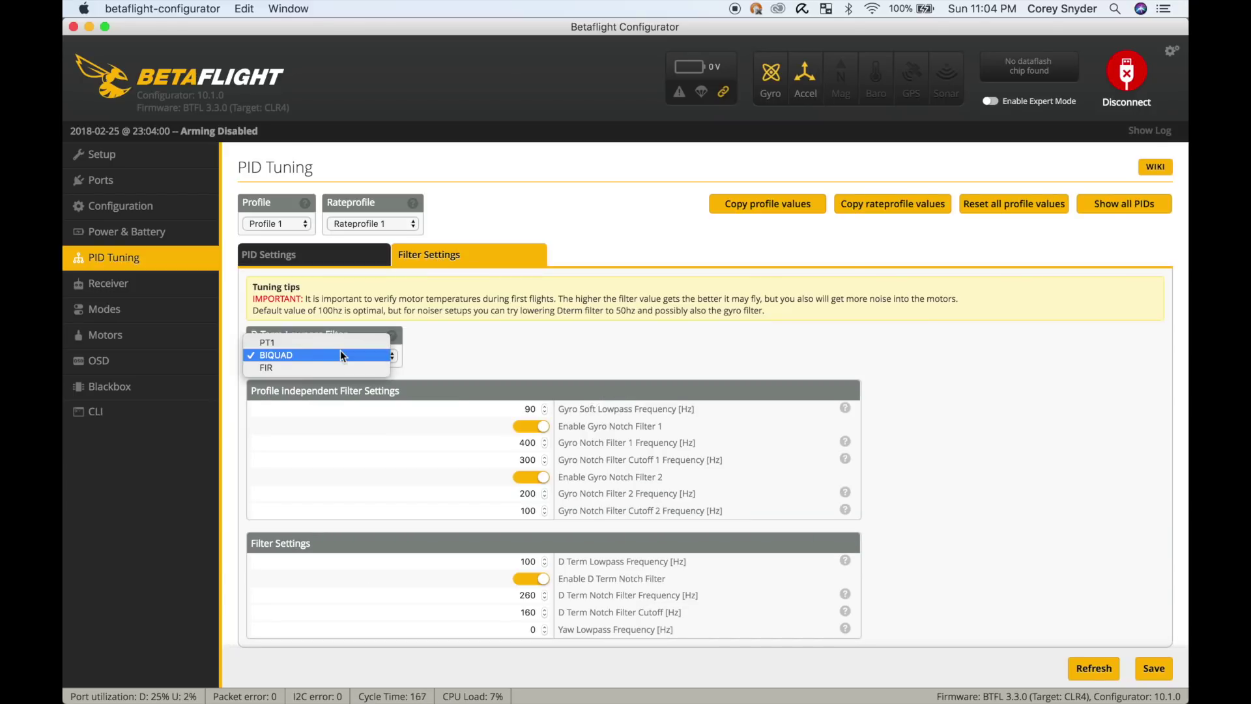
pyautogui.click(330, 342)
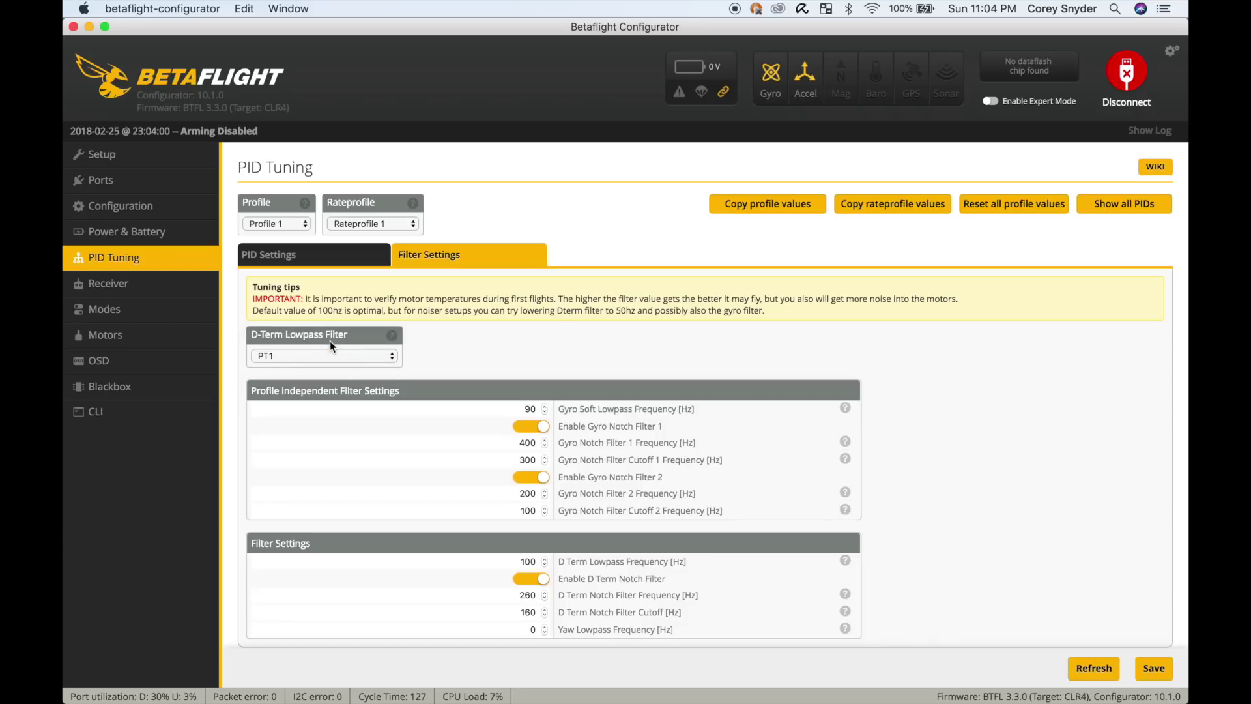
# Disable gyro notch filters 1 and 2, and save the filter settings
pyautogui.click(530, 426)
pyautogui.click(528, 477)
pyautogui.click(530, 482)
pyautogui.click(530, 428)
pyautogui.click(530, 428)
pyautogui.click(530, 483)
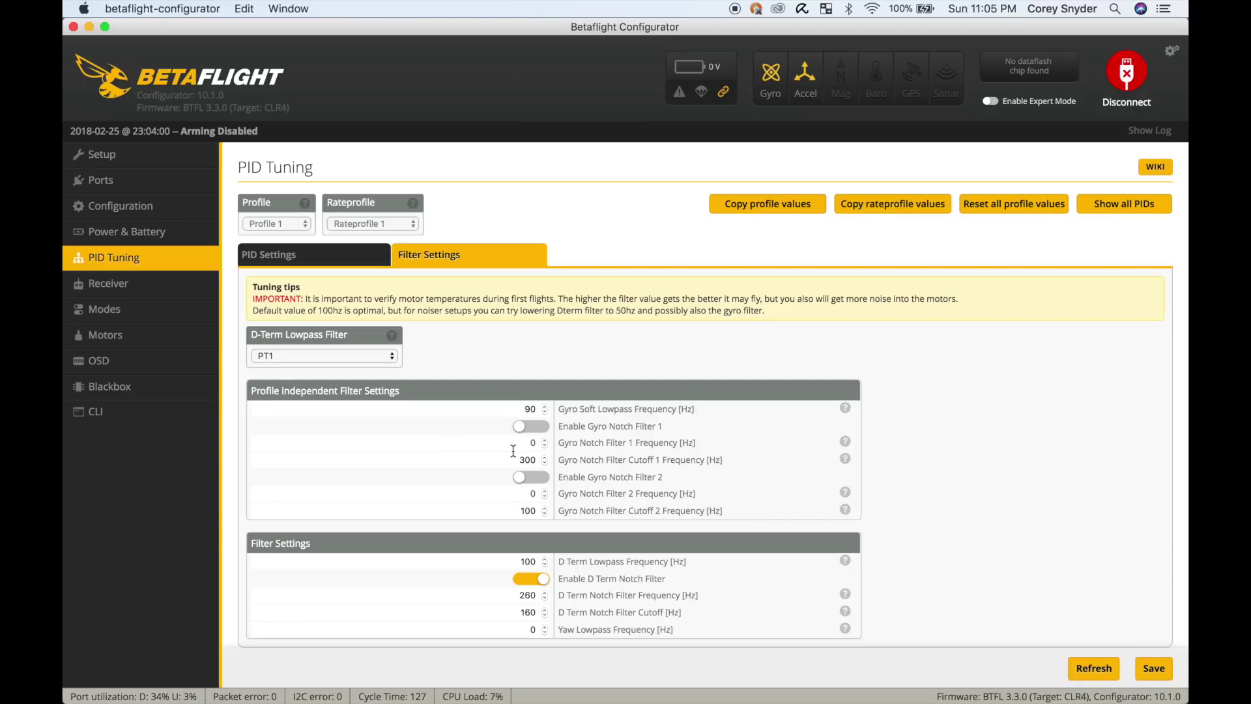
pyautogui.click(535, 580)
pyautogui.click(525, 579)
pyautogui.click(1150, 666)
# Set the receiver's channel map to Spektrum / Graupner / JR and look over the list of modes
pyautogui.click(108, 284)
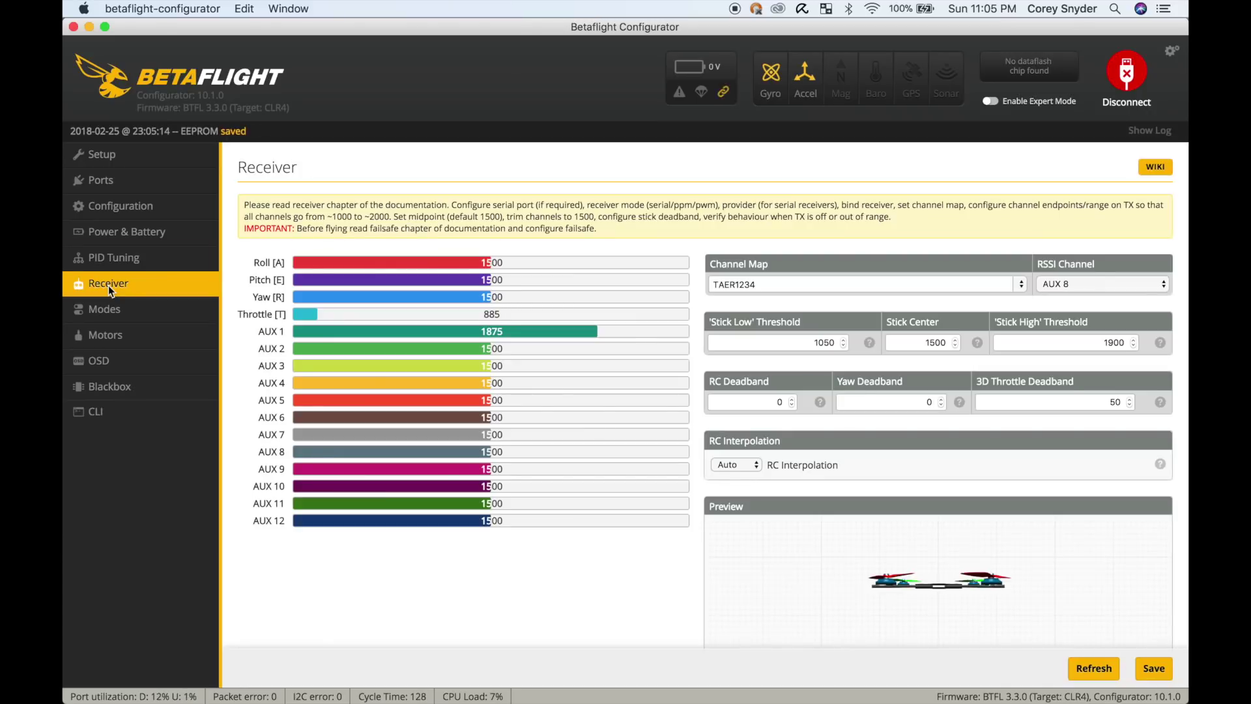
pyautogui.click(1022, 284)
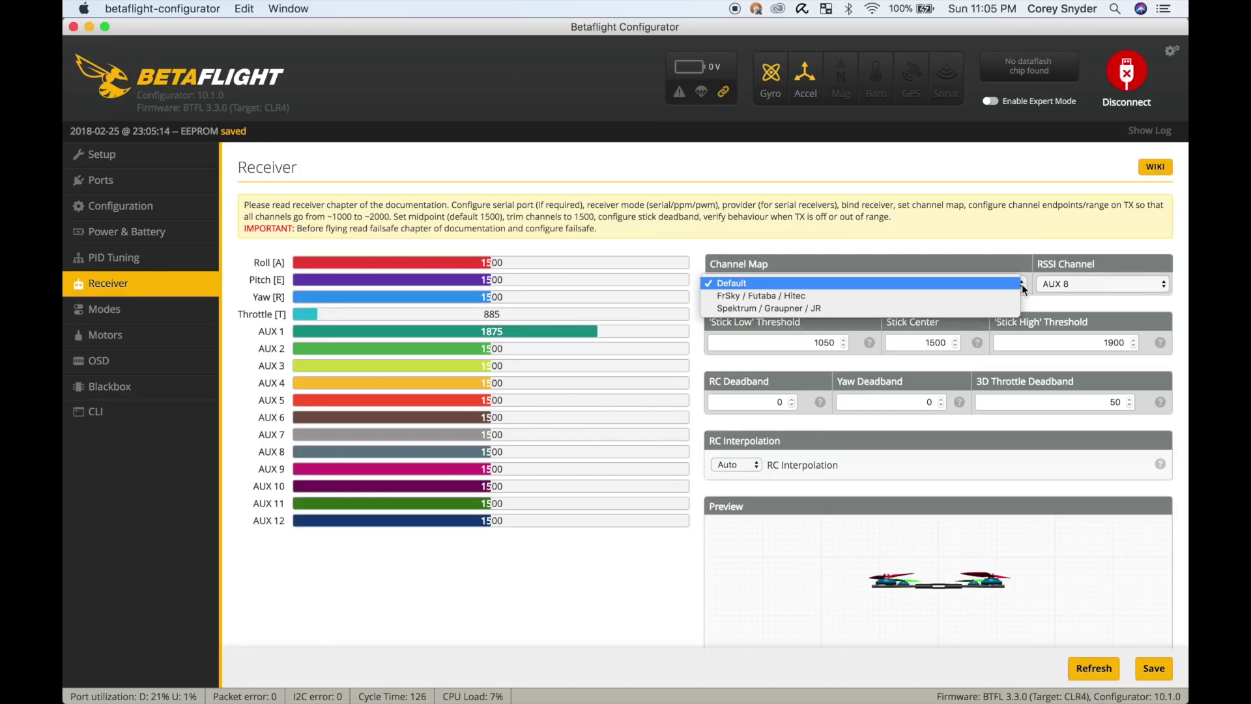
pyautogui.click(869, 306)
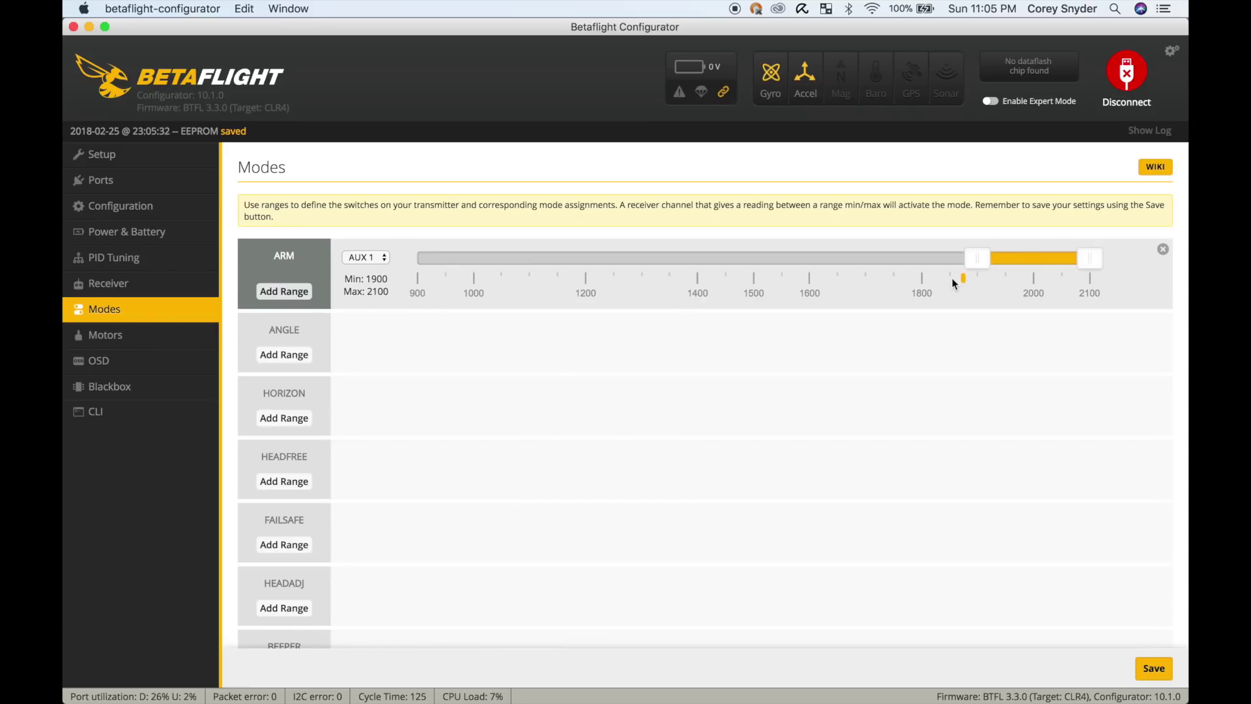
pyautogui.scroll(-15, 808, 411)
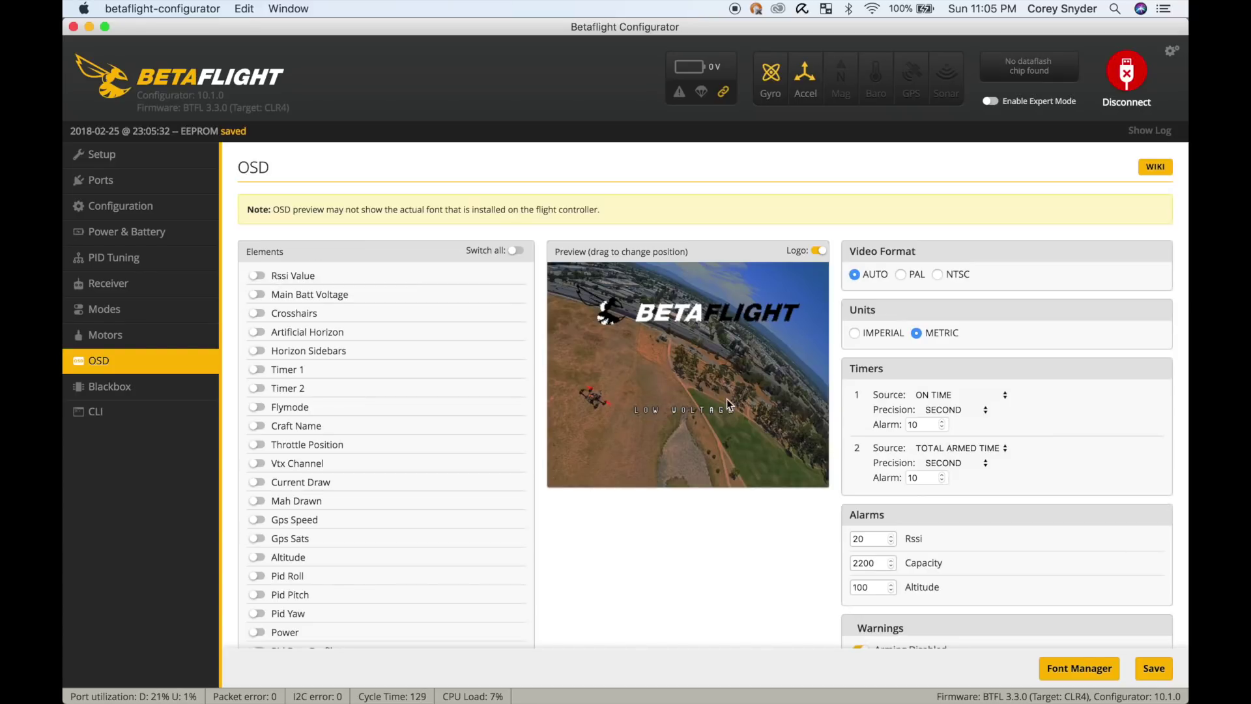
# Set the OSD video format to NTSC and enable Main Batt Voltage and Timer 2, placing the timer in the preview's upper-right corner
pyautogui.click(951, 275)
pyautogui.click(256, 294)
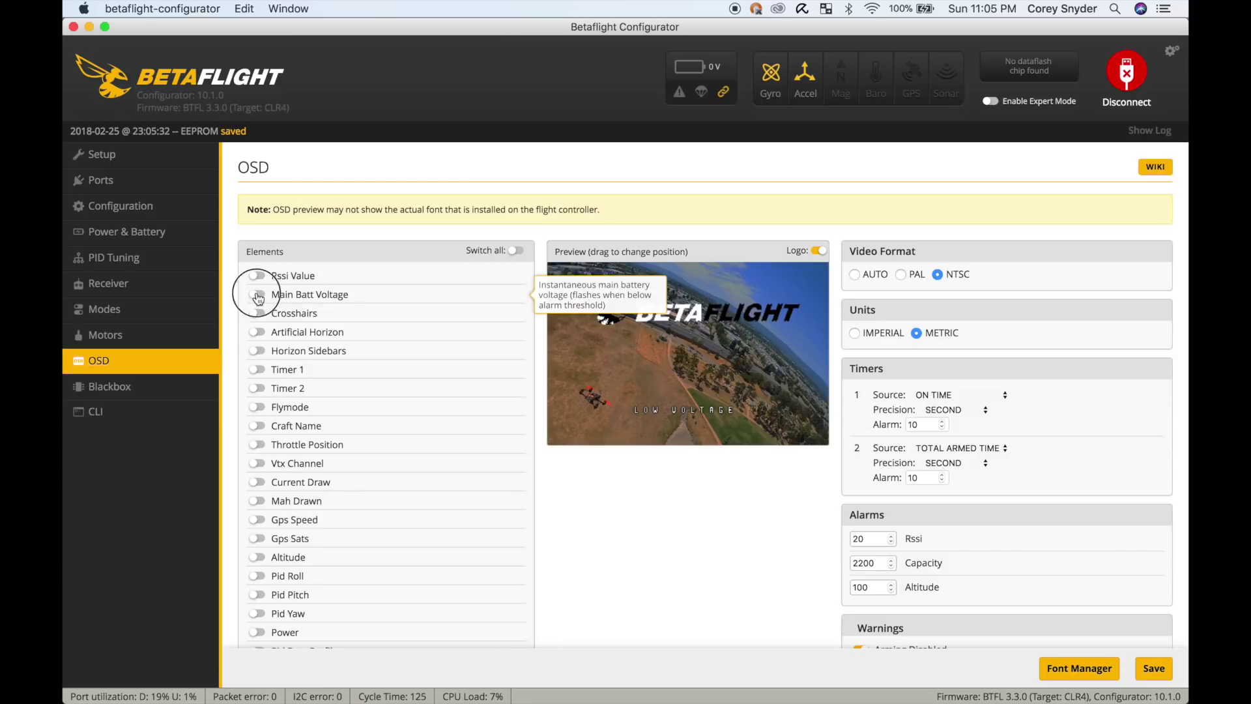
pyautogui.click(256, 389)
pyautogui.moveTo(652, 368); pyautogui.dragTo(771, 268)
# Enable the Craft Name and Current Draw OSD elements, placing the name at the preview's bottom centre and the current below the battery voltage
pyautogui.scroll(-3, 287, 420)
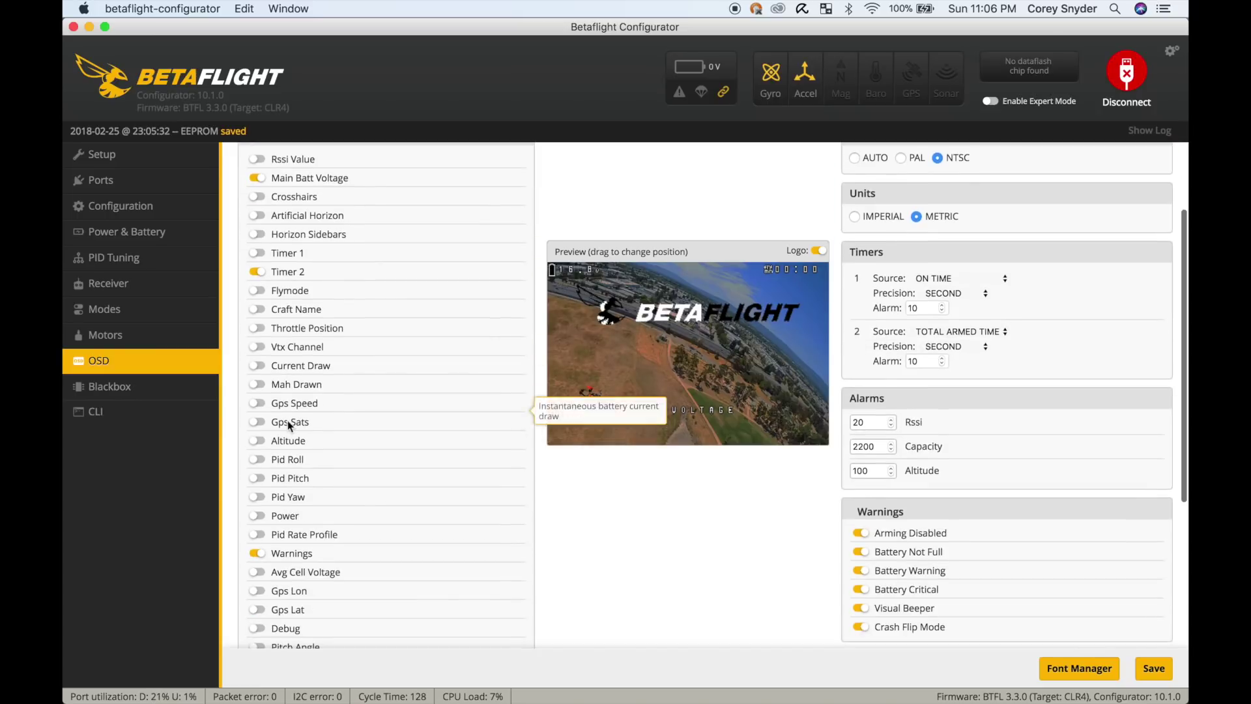
pyautogui.click(257, 309)
pyautogui.moveTo(679, 448); pyautogui.dragTo(680, 449)
pyautogui.click(259, 367)
pyautogui.moveTo(675, 369); pyautogui.dragTo(553, 291)
# Enable the Avg Cell Voltage OSD element, place it below the current draw in the preview, and save the OSD settings
pyautogui.scroll(-5, 453, 364)
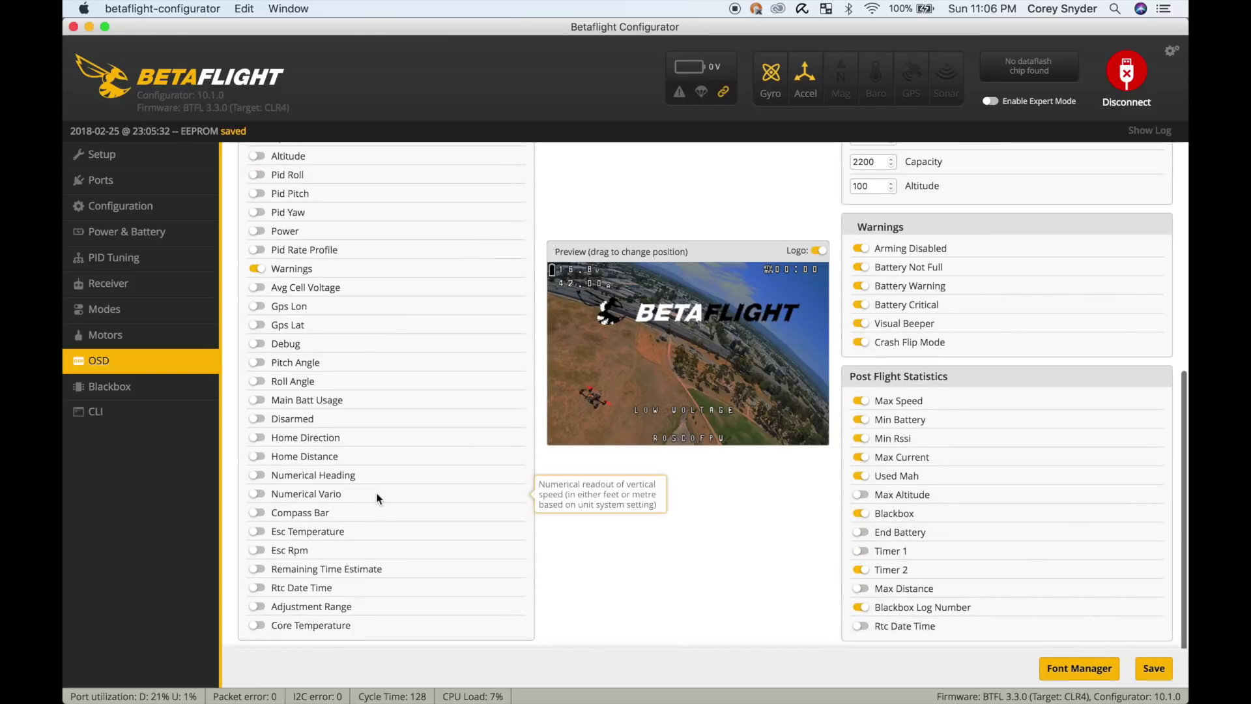
pyautogui.click(258, 288)
pyautogui.scroll(4, 391, 391)
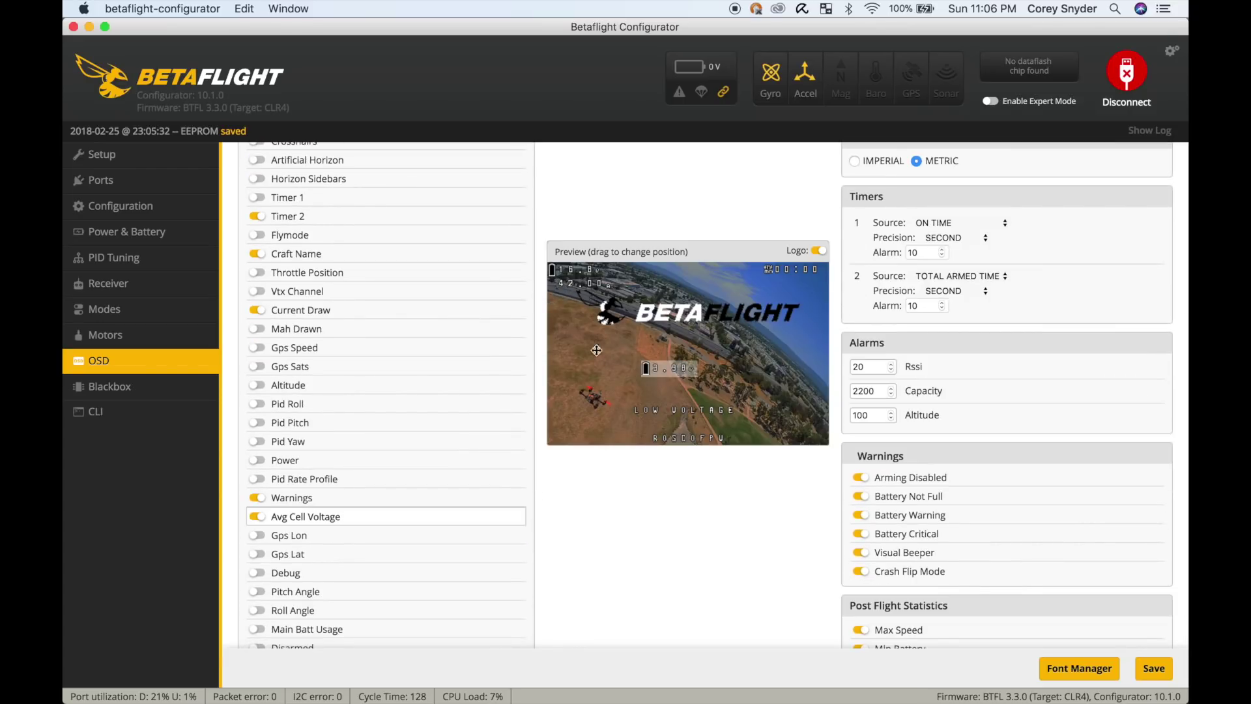
pyautogui.moveTo(568, 314); pyautogui.dragTo(567, 313)
pyautogui.scroll(-4, 413, 538)
pyautogui.scroll(2, 405, 514)
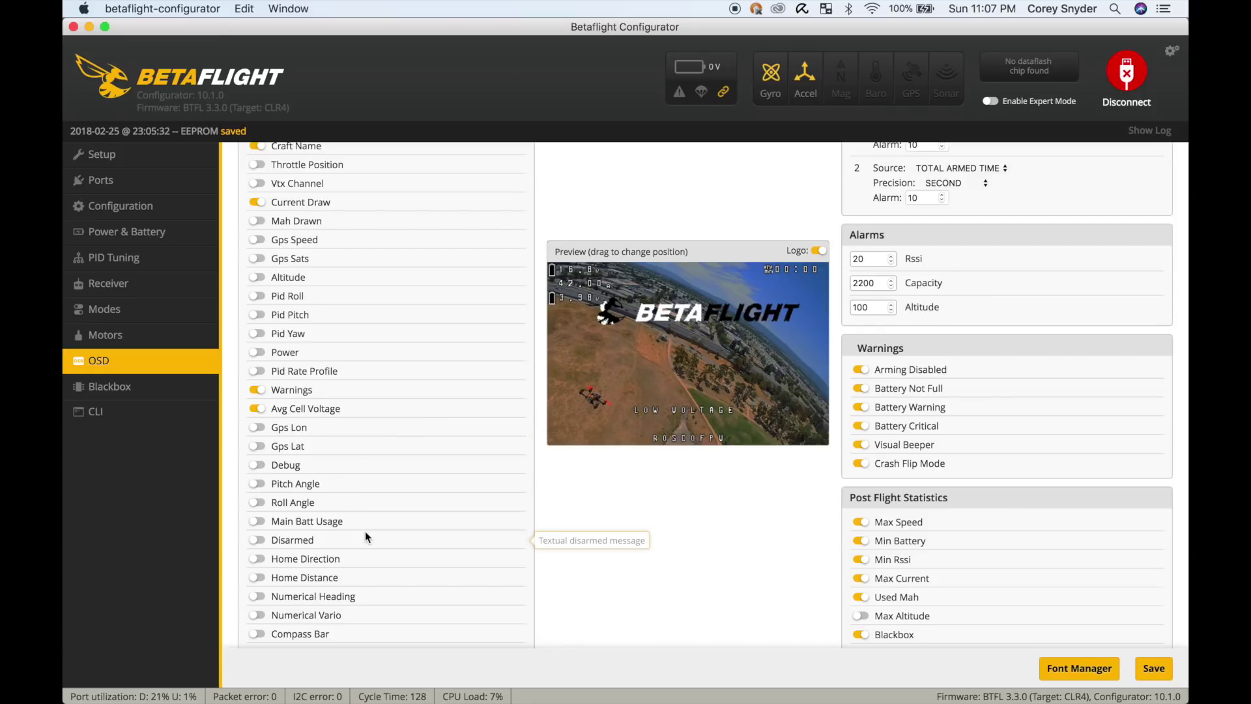
pyautogui.scroll(-2, 365, 536)
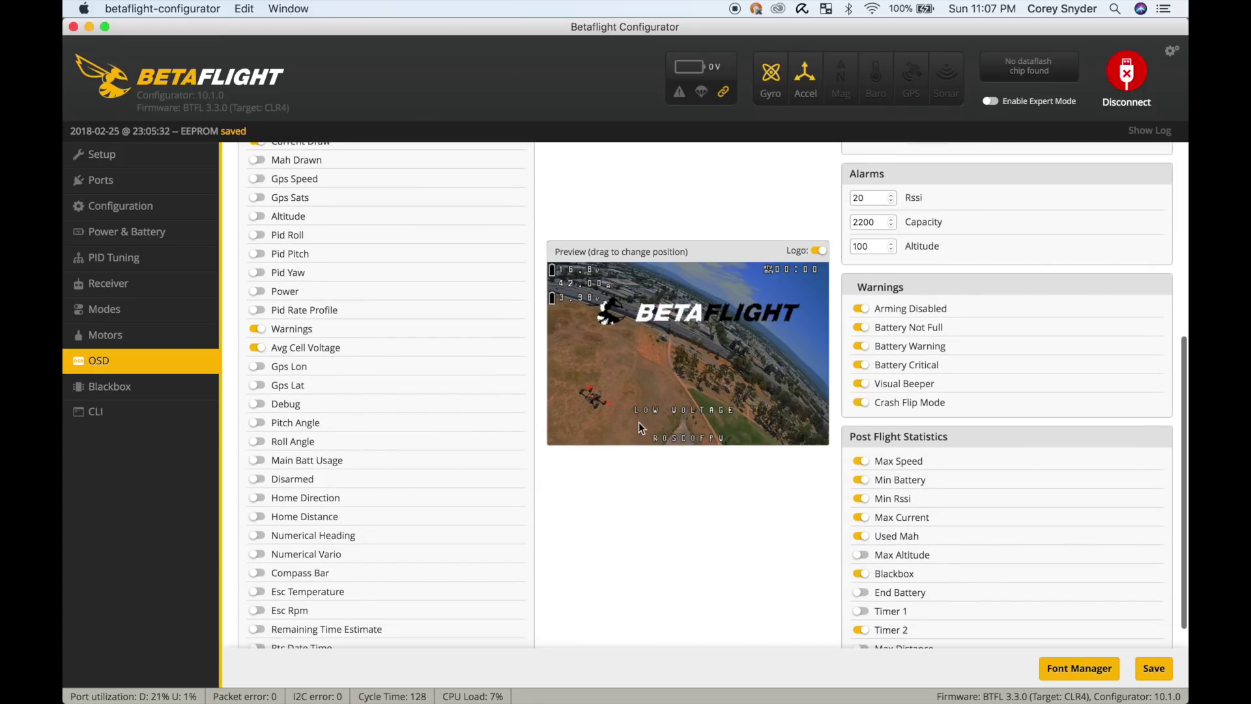
pyautogui.scroll(9, 879, 382)
pyautogui.click(1154, 668)
# Look up the small-angle parameter in the CLI with "get small" and set small_angle = 180
pyautogui.click(111, 408)
pyautogui.write('get small')
pyautogui.press('Return')
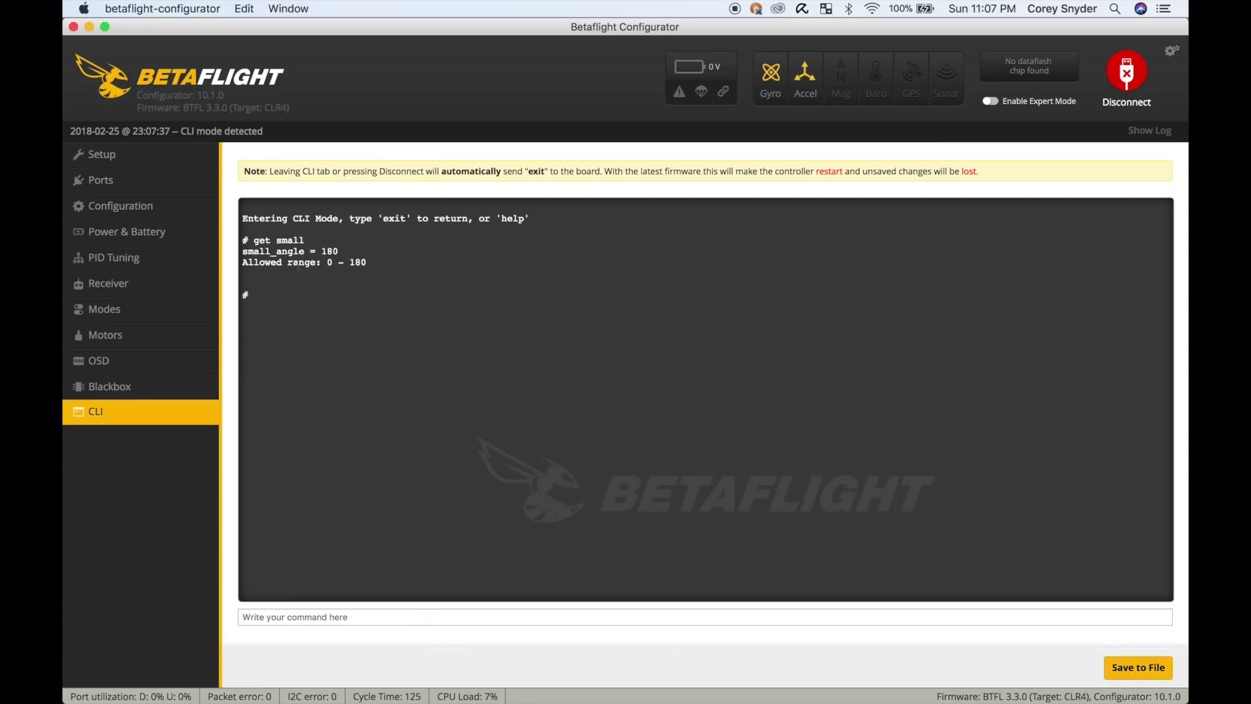
pyautogui.doubleClick(283, 251)
pyautogui.press('super+c')
pyautogui.click(307, 617)
pyautogui.press('super+v')
pyautogui.press('super+Left')
pyautogui.write('set  1180')
pyautogui.press('Return')
# List the crash parameters with "get crash", set crash_recovery = ON, and save the CLI changes
pyautogui.write('get crash')
pyautogui.press('Return')
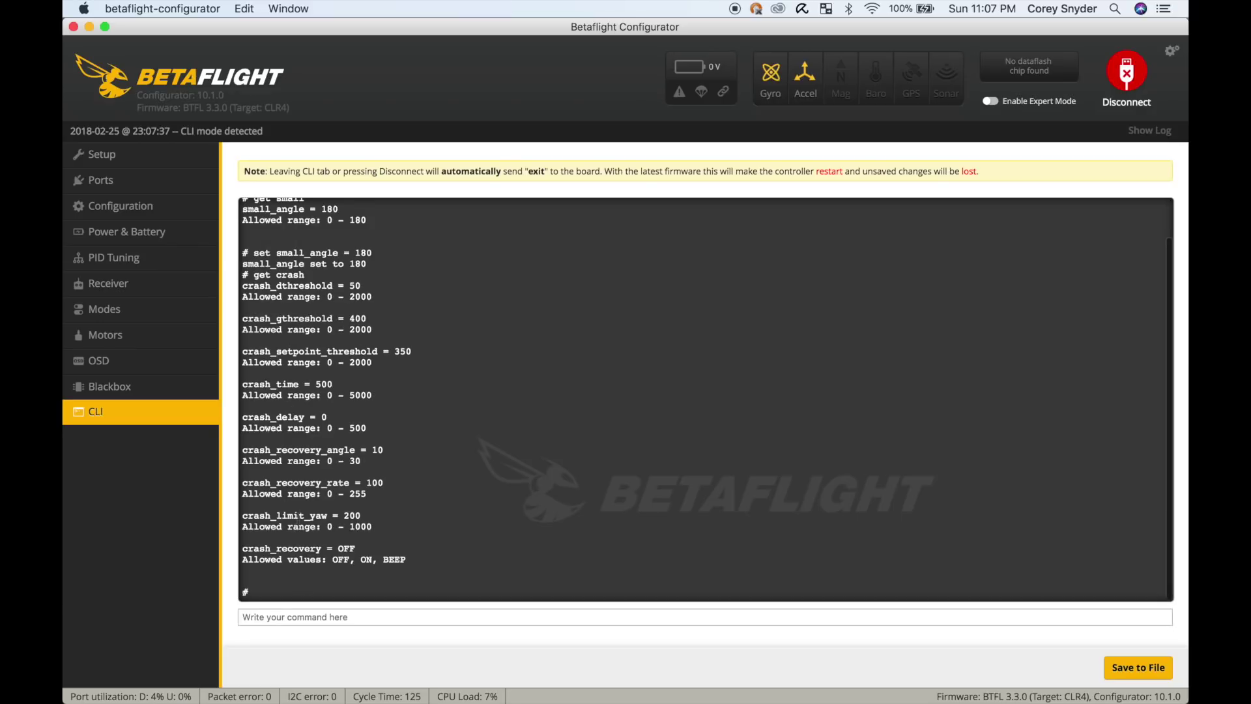
pyautogui.doubleClick(292, 549)
pyautogui.click(297, 611)
pyautogui.write('set')
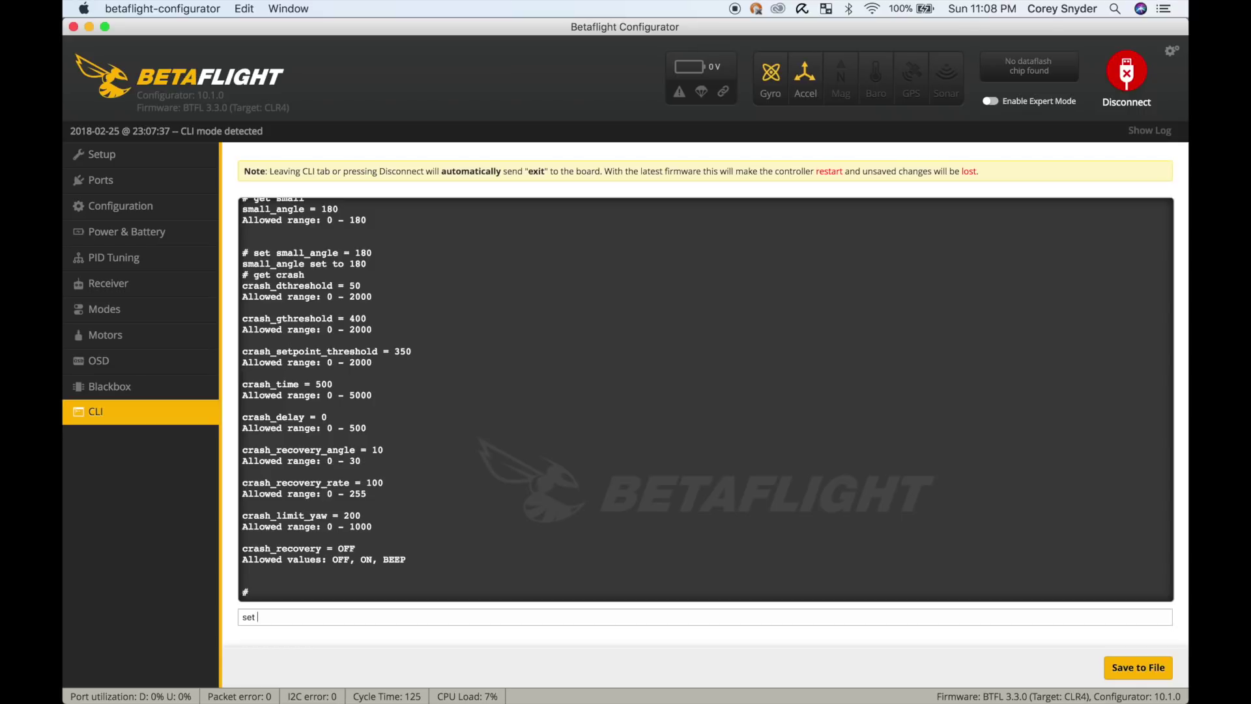
pyautogui.write('crash_recovery = ON')
pyautogui.press('Return')
pyautogui.write('save')
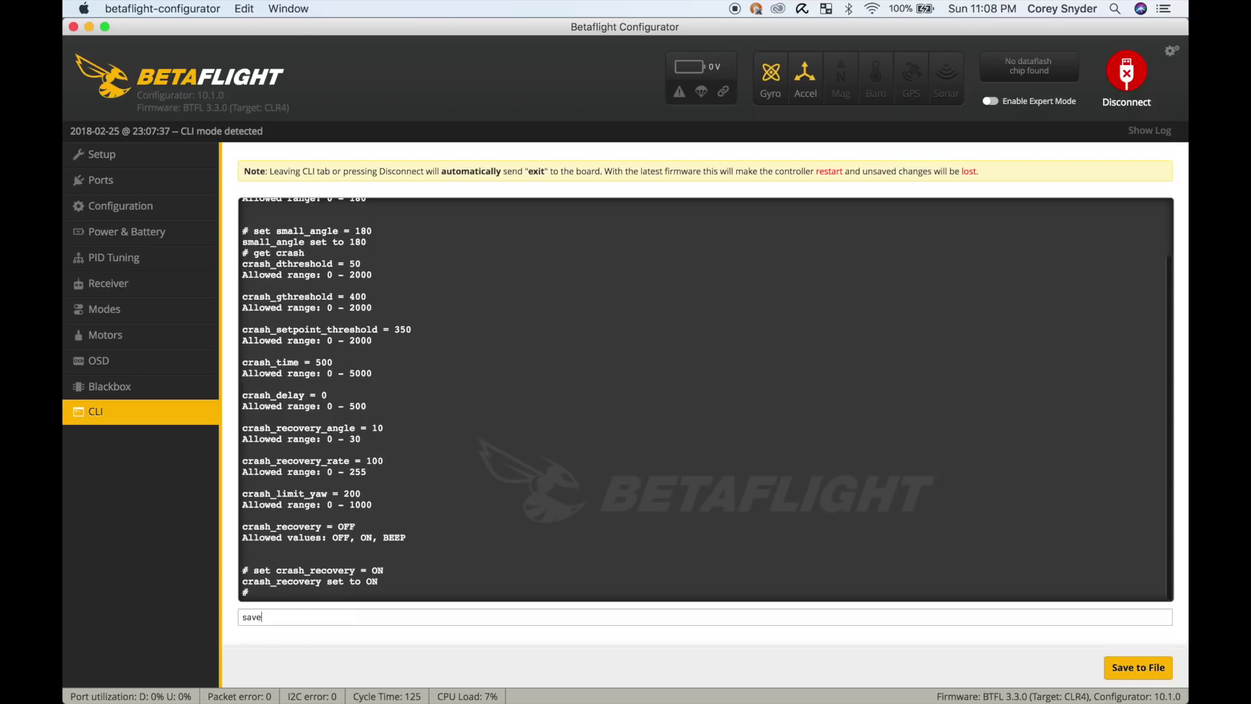
pyautogui.press('Return')
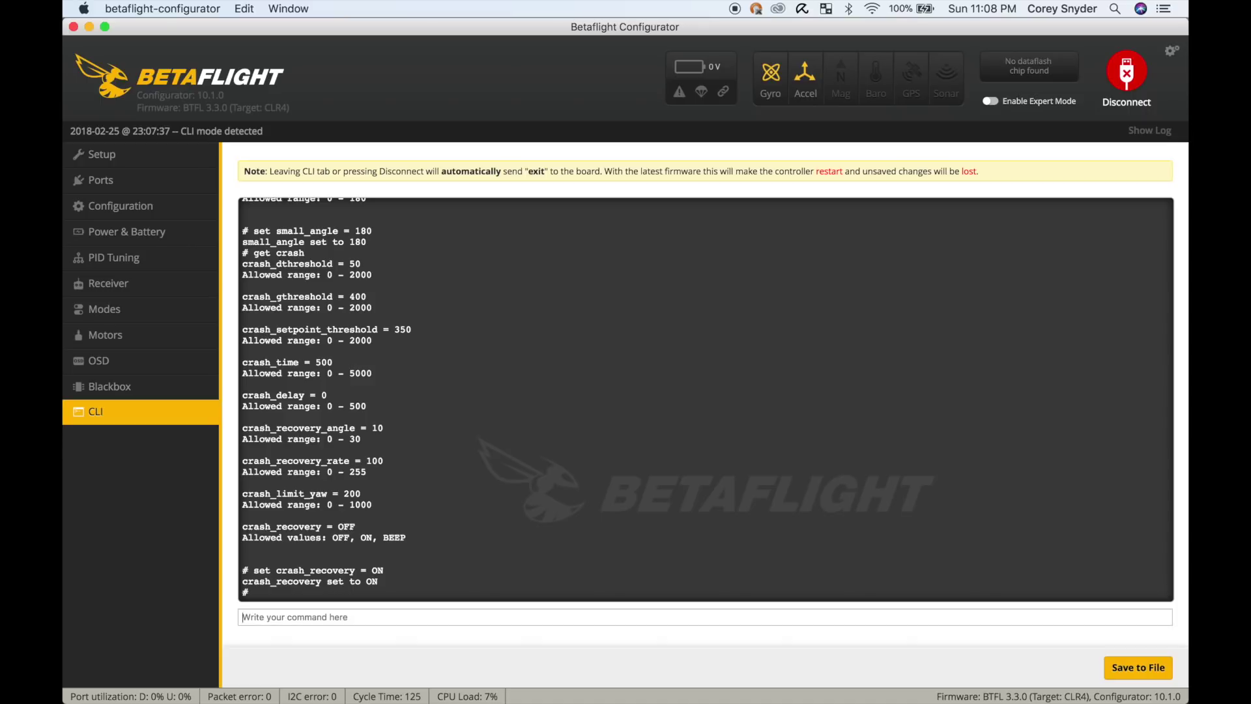